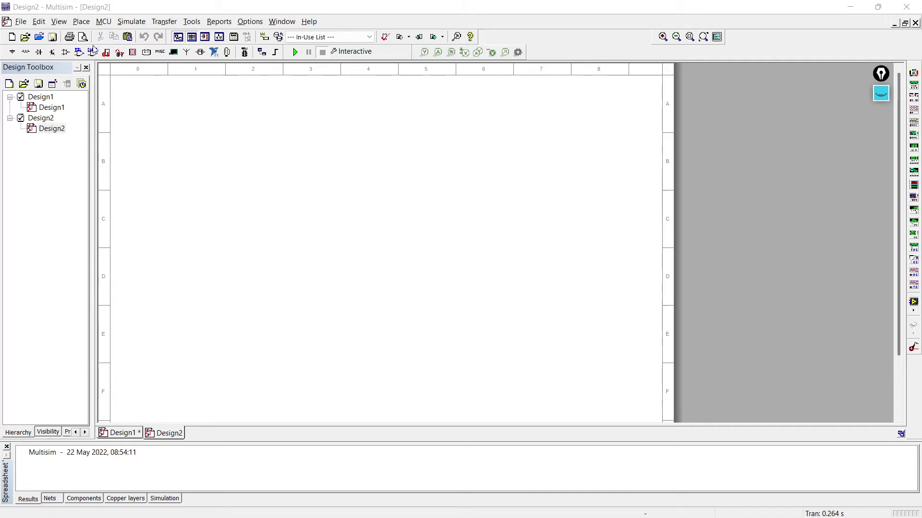
Step: Browse the component groups, including Diodes, to pick the circuit's parts for placement
{"action": "left_click", "coordinate": [26, 52]}
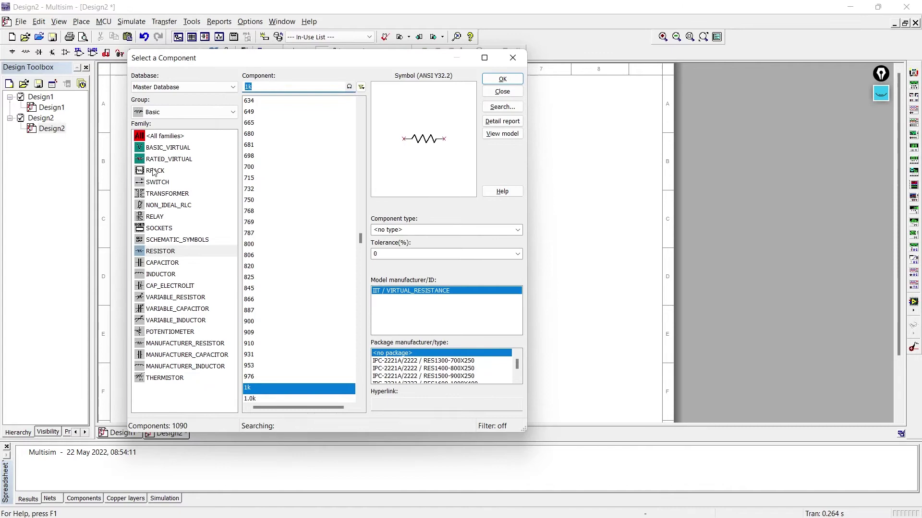
{"action": "scroll", "coordinate": [181, 115], "scroll_direction": "down", "scroll_amount": 1}
{"action": "left_click", "coordinate": [181, 194]}
{"action": "left_click", "coordinate": [187, 112]}
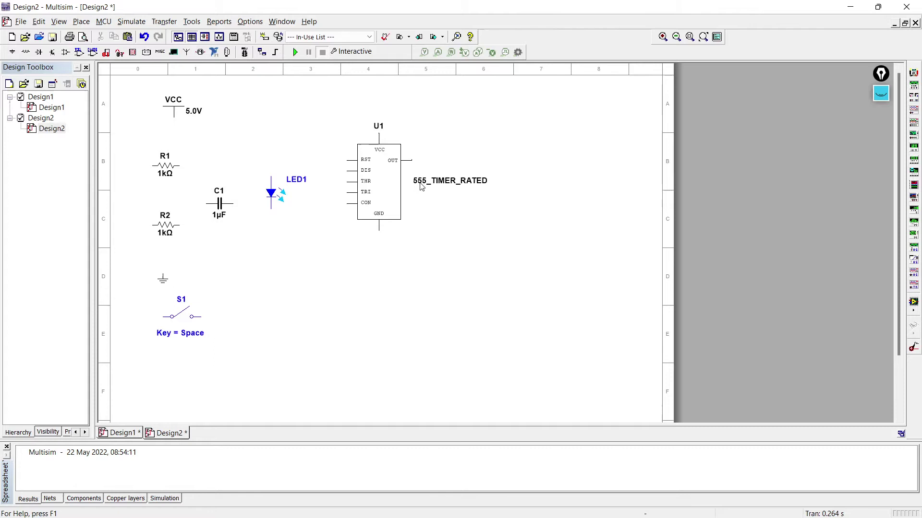
Step: Arrange the 555 timer, LED1, VCC, R1, R2 and ground, rotating LED1 and VCC
{"action": "left_click_drag", "start_coordinate": [379, 201], "coordinate": [276, 216]}
{"action": "left_click_drag", "start_coordinate": [271, 193], "coordinate": [498, 225]}
{"action": "key", "text": "ctrl+r"}
{"action": "left_click_drag", "start_coordinate": [173, 103], "coordinate": [292, 120]}
{"action": "key", "text": "ctrl+r"}
{"action": "left_click_drag", "start_coordinate": [276, 216], "coordinate": [298, 252]}
{"action": "left_click_drag", "start_coordinate": [164, 166], "coordinate": [202, 236]}
{"action": "left_click_drag", "start_coordinate": [244, 321], "coordinate": [200, 285]}
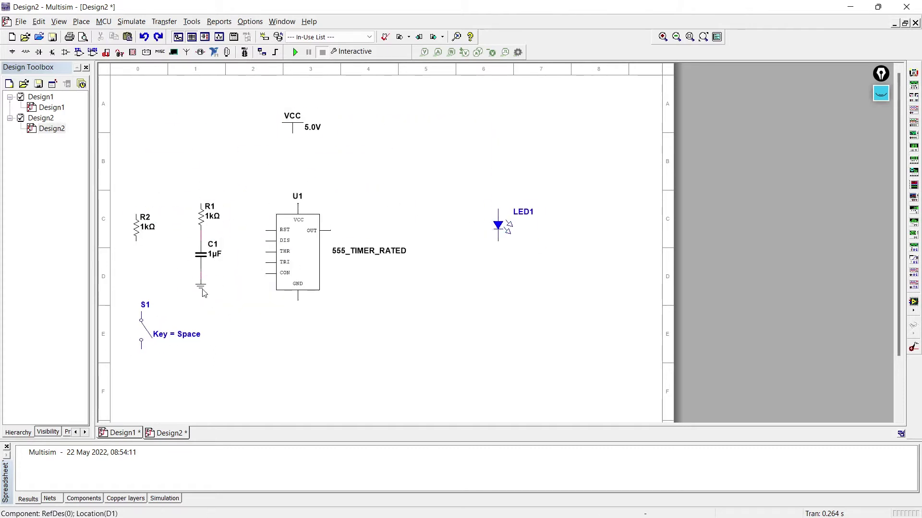
Step: Wire R2 down to S1 with a ground, and join R2, R1 and U1 to VCC
{"action": "left_click_drag", "start_coordinate": [136, 225], "coordinate": [141, 223]}
{"action": "left_click_drag", "start_coordinate": [142, 238], "coordinate": [141, 320]}
{"action": "left_click_drag", "start_coordinate": [292, 120], "coordinate": [298, 163]}
{"action": "left_click_drag", "start_coordinate": [141, 211], "coordinate": [297, 187]}
{"action": "left_click_drag", "start_coordinate": [498, 225], "coordinate": [423, 283]}
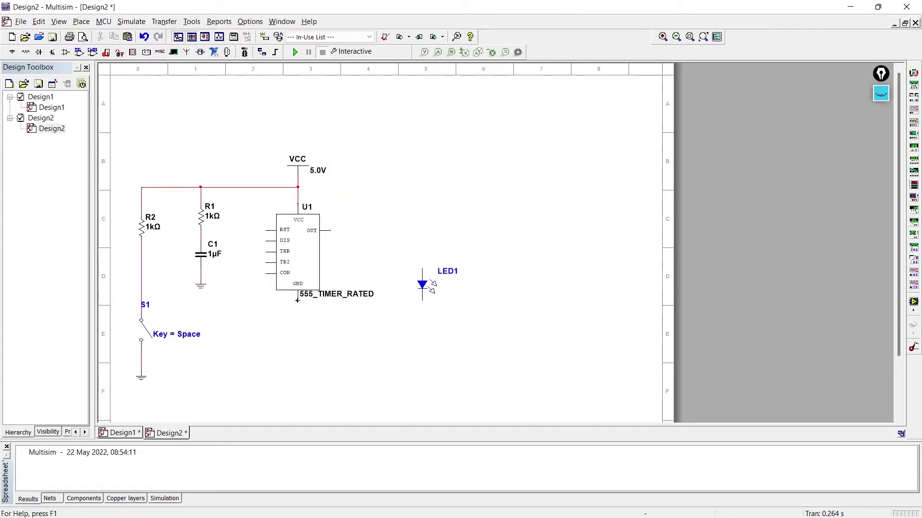
Step: Add R3 after the timer output and wire RST, GND, S1, LED1 and R3 into the circuit
{"action": "left_click_drag", "start_coordinate": [141, 340], "coordinate": [298, 300]}
{"action": "left_click_drag", "start_coordinate": [266, 230], "coordinate": [261, 187]}
{"action": "left_click_drag", "start_coordinate": [360, 230], "coordinate": [376, 225]}
{"action": "left_click_drag", "start_coordinate": [331, 230], "coordinate": [369, 226]}
{"action": "left_click_drag", "start_coordinate": [422, 283], "coordinate": [401, 252]}
{"action": "left_click_drag", "start_coordinate": [384, 225], "coordinate": [401, 359]}
Step: Lower C1, wire DIS, THR and TRI, add grounded 10 nF C2 on CON, set VCC to 12V
{"action": "mouse_move", "coordinate": [228, 235]}
{"action": "left_mouse_down"}
{"action": "mouse_move", "coordinate": [202, 269]}
{"action": "mouse_move", "coordinate": [202, 299]}
{"action": "left_mouse_up"}
{"action": "left_click_drag", "start_coordinate": [267, 256], "coordinate": [142, 258]}
{"action": "left_click_drag", "start_coordinate": [267, 246], "coordinate": [201, 246]}
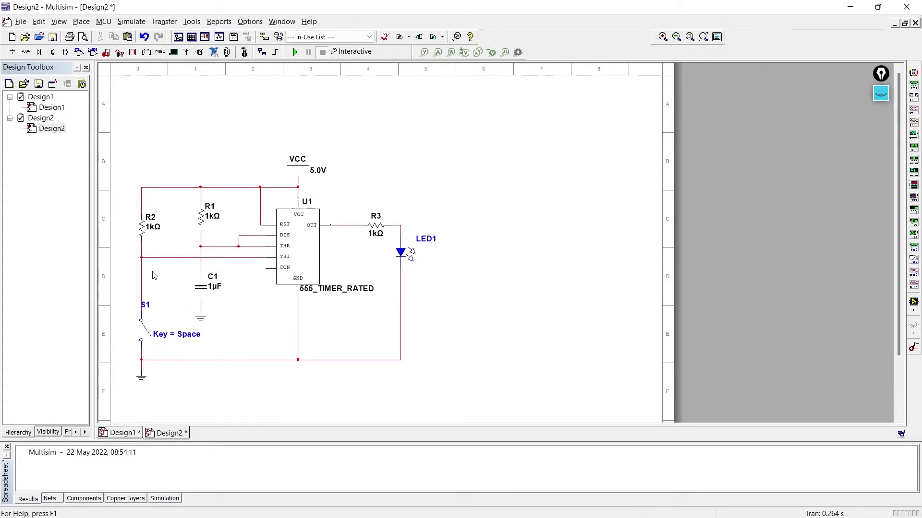
{"action": "left_click", "coordinate": [260, 303]}
{"action": "left_click_drag", "start_coordinate": [267, 267], "coordinate": [260, 298]}
{"action": "double_click", "coordinate": [298, 165]}
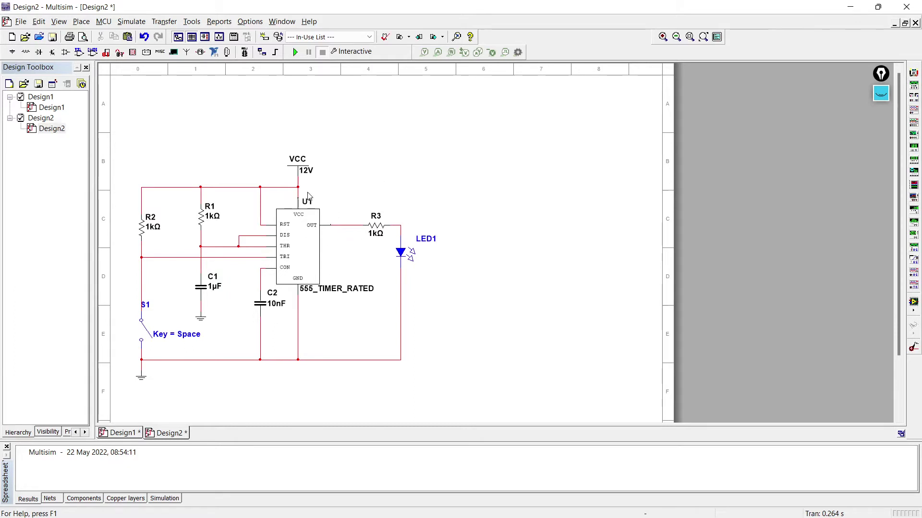
Step: Place oscilloscope XSC1 above R3 with channel A wired to the 555 OUT pin
{"action": "left_click", "coordinate": [914, 114]}
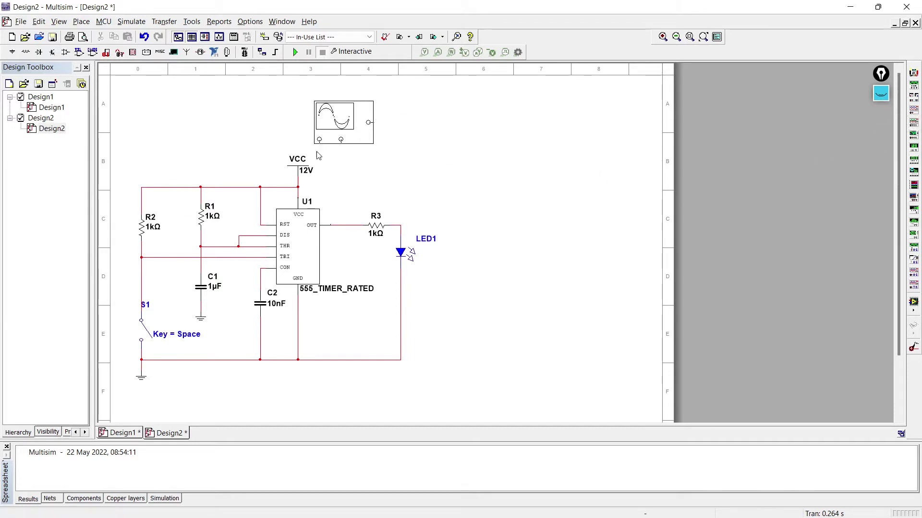
{"action": "left_click", "coordinate": [237, 148]}
{"action": "left_click", "coordinate": [237, 148]}
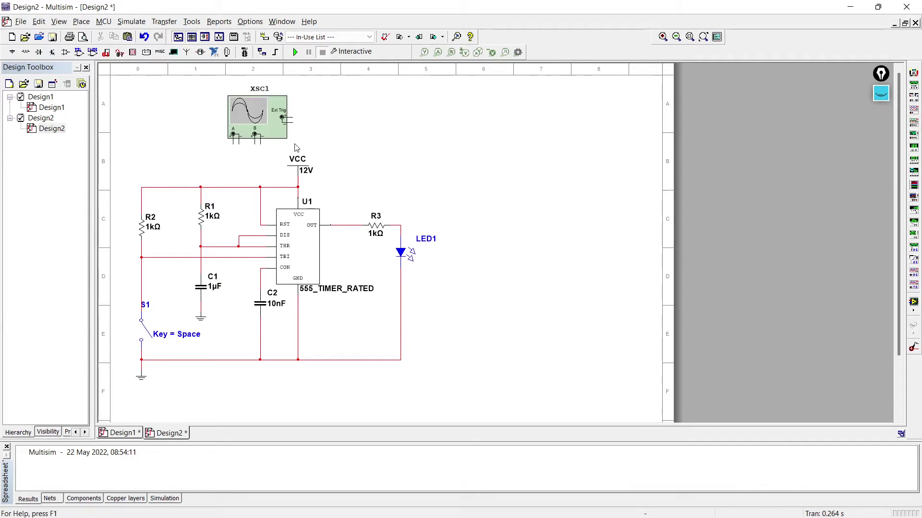
{"action": "left_click", "coordinate": [233, 135]}
{"action": "left_click", "coordinate": [346, 225]}
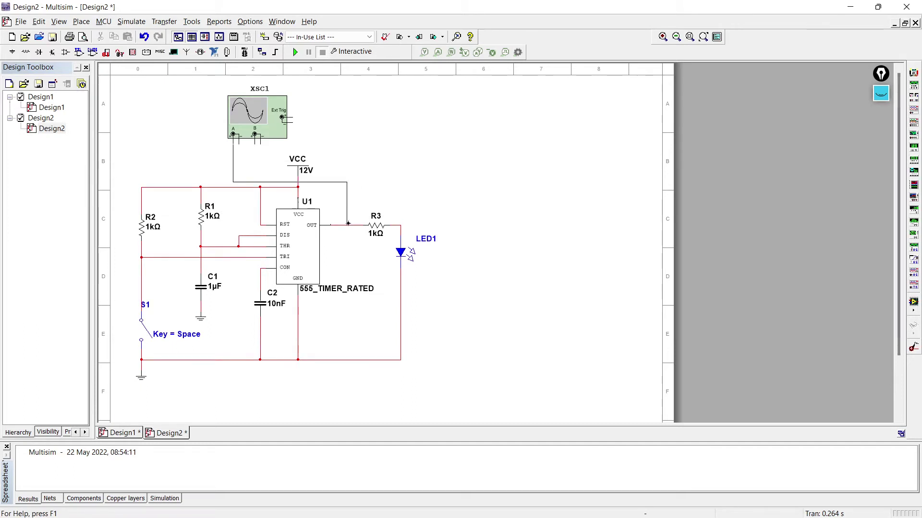
{"action": "left_click_drag", "start_coordinate": [254, 115], "coordinate": [362, 109]}
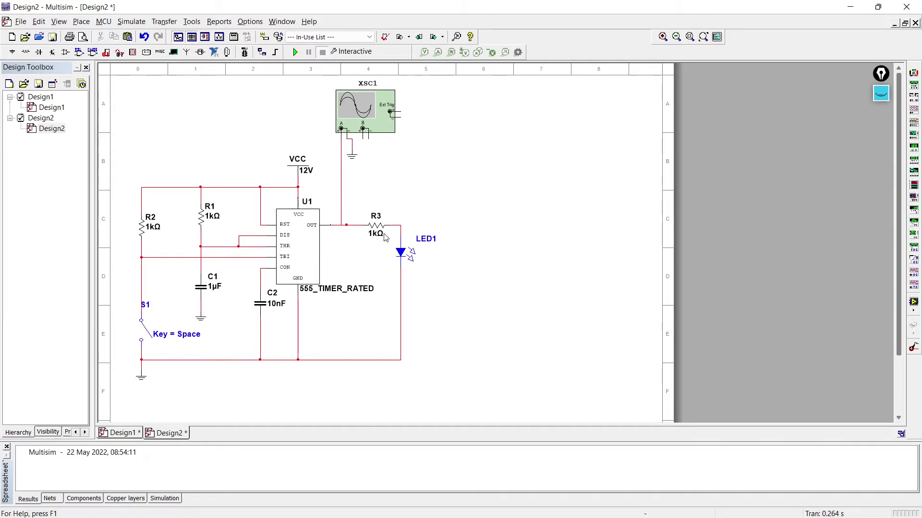
Step: Change R1's resistance to 10 kΩ and R2's to 1.5 kΩ, then bring up R3's properties
{"action": "double_click", "coordinate": [204, 225]}
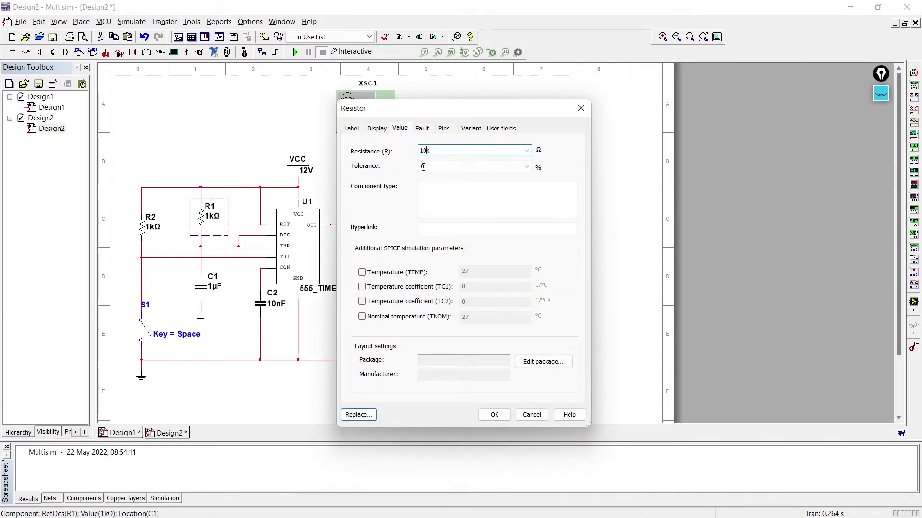
{"action": "left_click", "coordinate": [495, 414]}
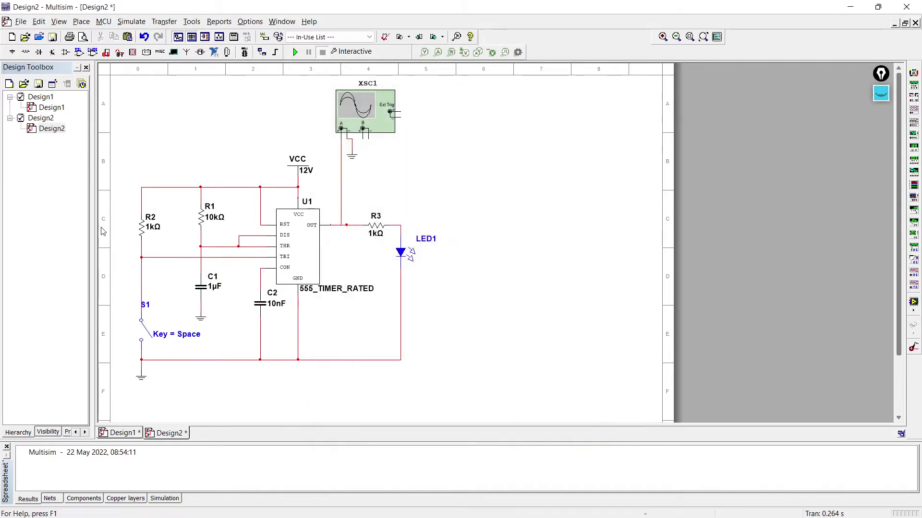
{"action": "double_click", "coordinate": [142, 230]}
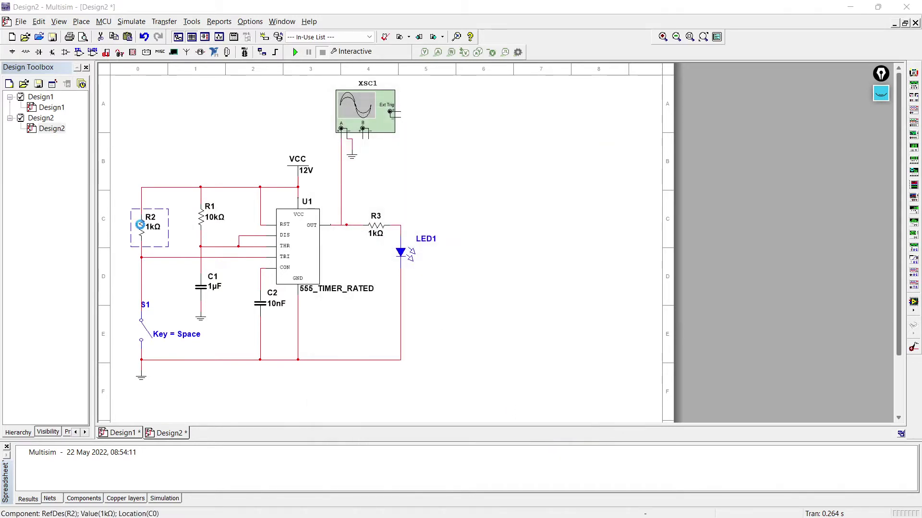
{"action": "left_click", "coordinate": [424, 152]}
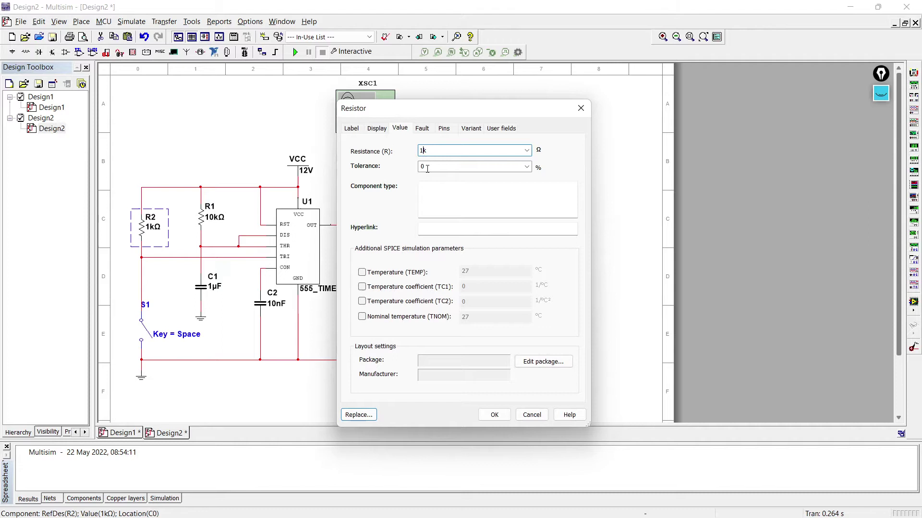
{"action": "left_click", "coordinate": [494, 415]}
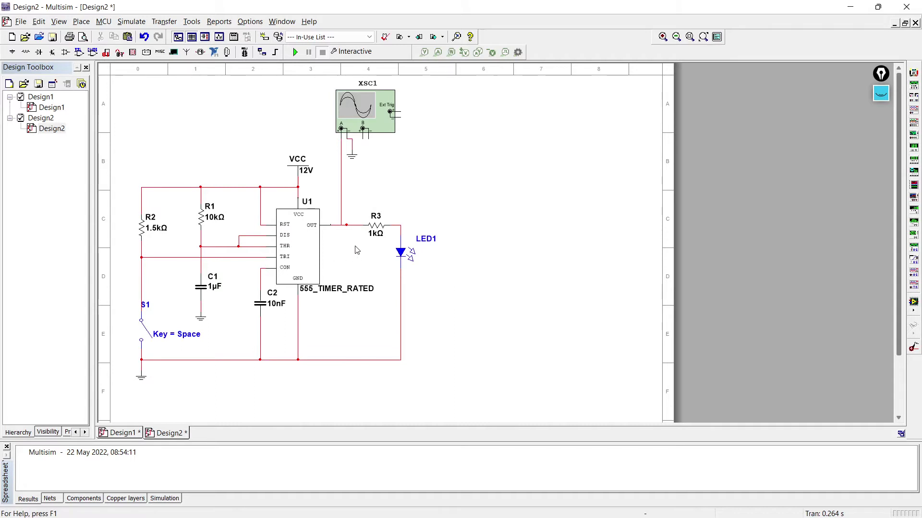
{"action": "double_click", "coordinate": [378, 229]}
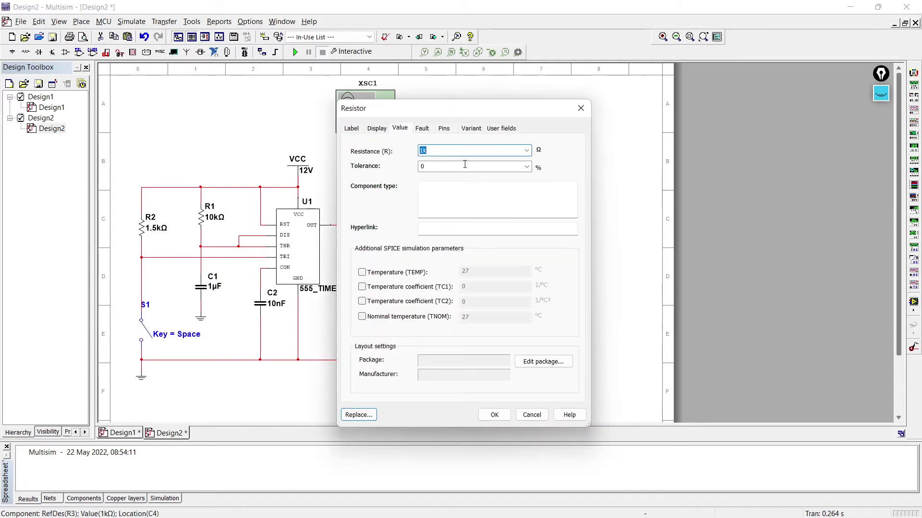
Step: Confirm R3's resistance as 500 Ω
{"action": "key", "text": "Return"}
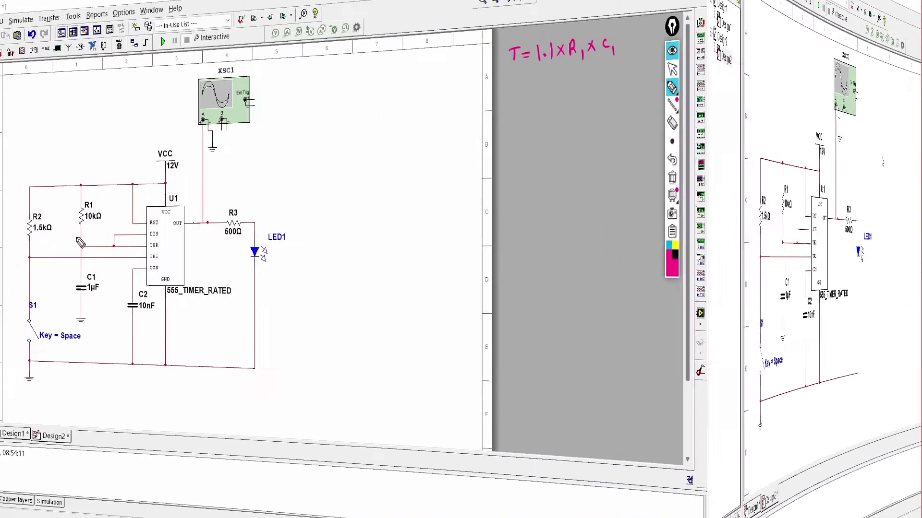
{"action": "left_click_drag", "start_coordinate": [194, 236], "coordinate": [223, 227]}
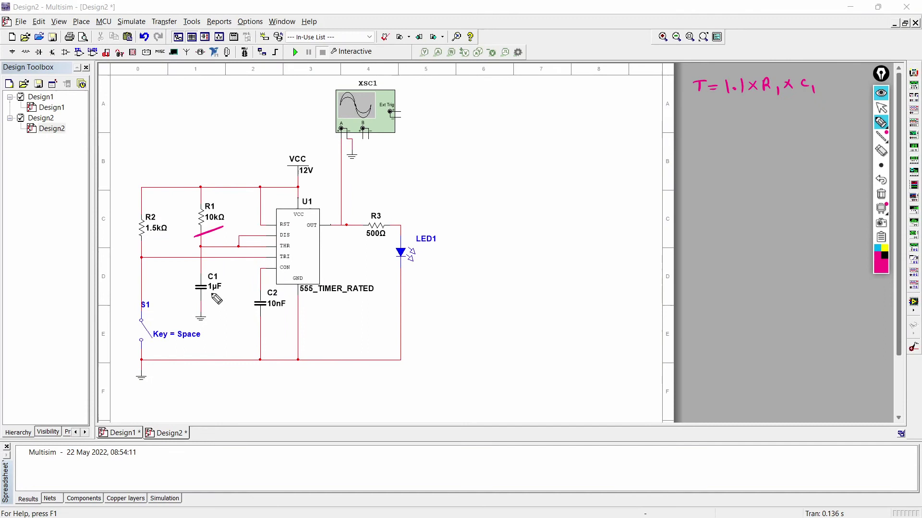
{"action": "left_click_drag", "start_coordinate": [196, 303], "coordinate": [228, 294]}
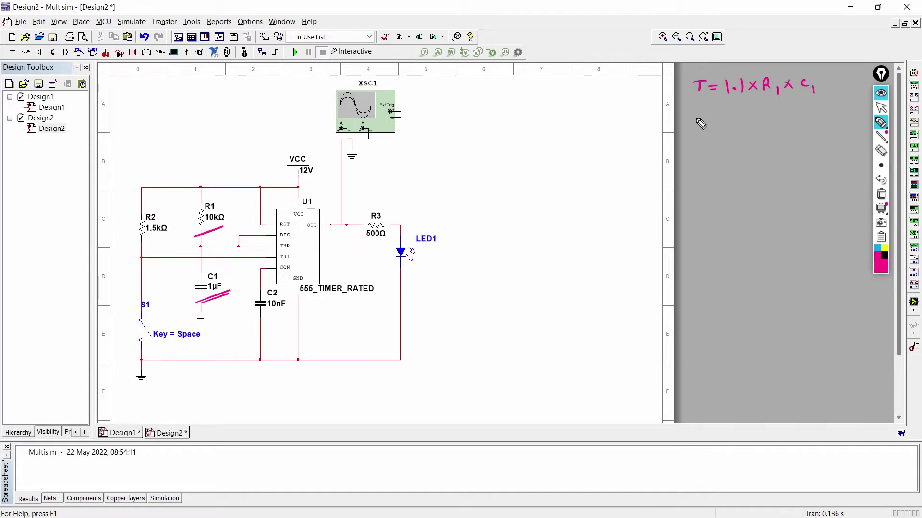
{"action": "mouse_move", "coordinate": [710, 112]}
{"action": "left_mouse_down"}
{"action": "mouse_move", "coordinate": [848, 102]}
{"action": "mouse_move", "coordinate": [857, 113]}
{"action": "mouse_move", "coordinate": [823, 124]}
{"action": "mouse_move", "coordinate": [871, 124]}
{"action": "left_mouse_up"}
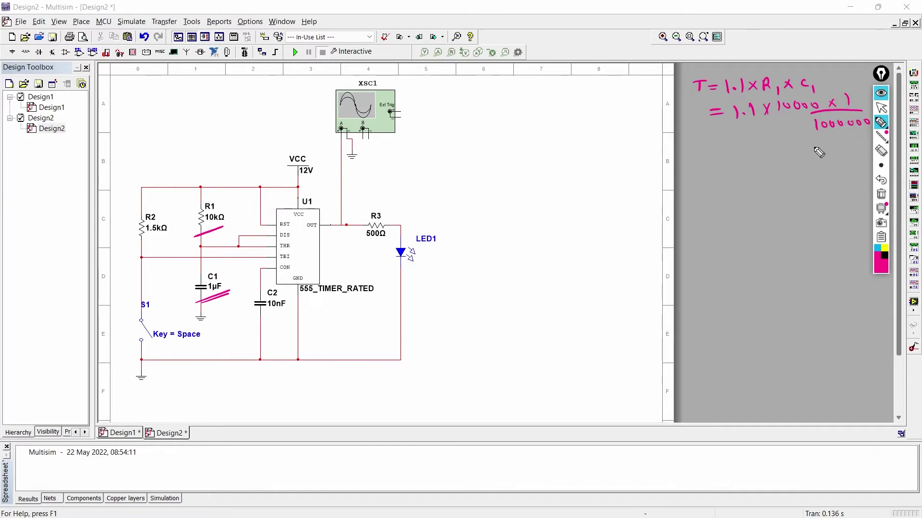
{"action": "mouse_move", "coordinate": [774, 110]}
{"action": "left_mouse_down"}
{"action": "mouse_move", "coordinate": [830, 105]}
{"action": "mouse_move", "coordinate": [871, 125]}
{"action": "left_mouse_up"}
{"action": "left_click_drag", "start_coordinate": [717, 140], "coordinate": [731, 139]}
{"action": "left_click_drag", "start_coordinate": [735, 136], "coordinate": [746, 143]}
{"action": "mouse_move", "coordinate": [735, 147]}
{"action": "left_mouse_down"}
{"action": "mouse_move", "coordinate": [756, 145]}
{"action": "mouse_move", "coordinate": [762, 155]}
{"action": "left_mouse_up"}
{"action": "mouse_move", "coordinate": [720, 174]}
{"action": "left_mouse_down"}
{"action": "mouse_move", "coordinate": [743, 170]}
{"action": "mouse_move", "coordinate": [737, 158]}
{"action": "mouse_move", "coordinate": [757, 131]}
{"action": "mouse_move", "coordinate": [741, 173]}
{"action": "mouse_move", "coordinate": [777, 177]}
{"action": "left_mouse_up"}
{"action": "left_click", "coordinate": [757, 175]}
{"action": "left_click_drag", "start_coordinate": [785, 167], "coordinate": [784, 177]}
{"action": "left_click_drag", "start_coordinate": [790, 168], "coordinate": [816, 171]}
{"action": "left_click", "coordinate": [821, 175]}
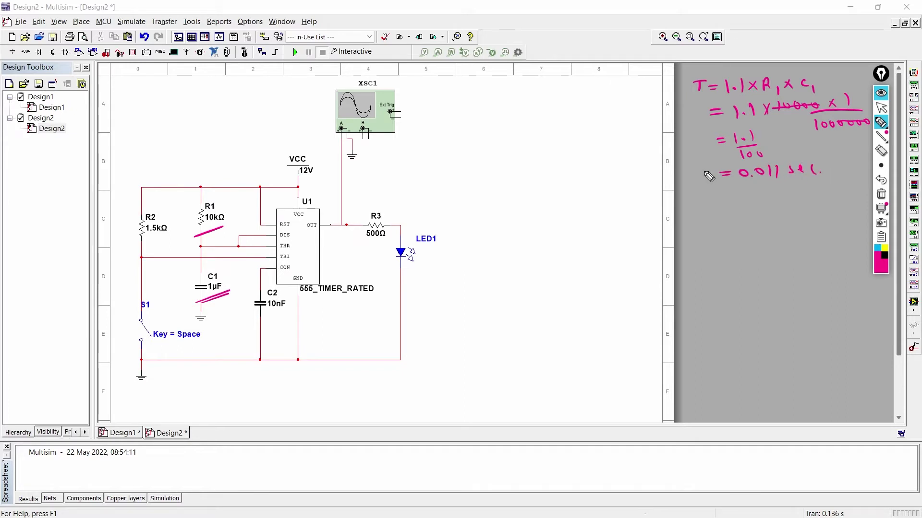
{"action": "left_click_drag", "start_coordinate": [701, 169], "coordinate": [715, 204]}
{"action": "left_click_drag", "start_coordinate": [725, 193], "coordinate": [758, 201]}
{"action": "left_click", "coordinate": [781, 192]}
{"action": "mouse_move", "coordinate": [768, 190]}
{"action": "left_mouse_down"}
{"action": "mouse_move", "coordinate": [769, 201]}
{"action": "mouse_move", "coordinate": [795, 196]}
{"action": "left_mouse_up"}
{"action": "left_click_drag", "start_coordinate": [806, 190], "coordinate": [801, 197]}
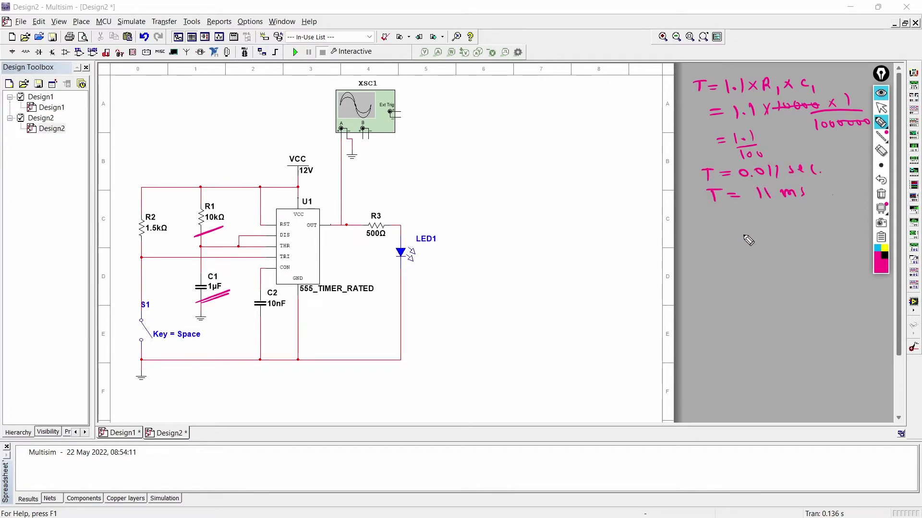
{"action": "left_click_drag", "start_coordinate": [707, 212], "coordinate": [819, 203]}
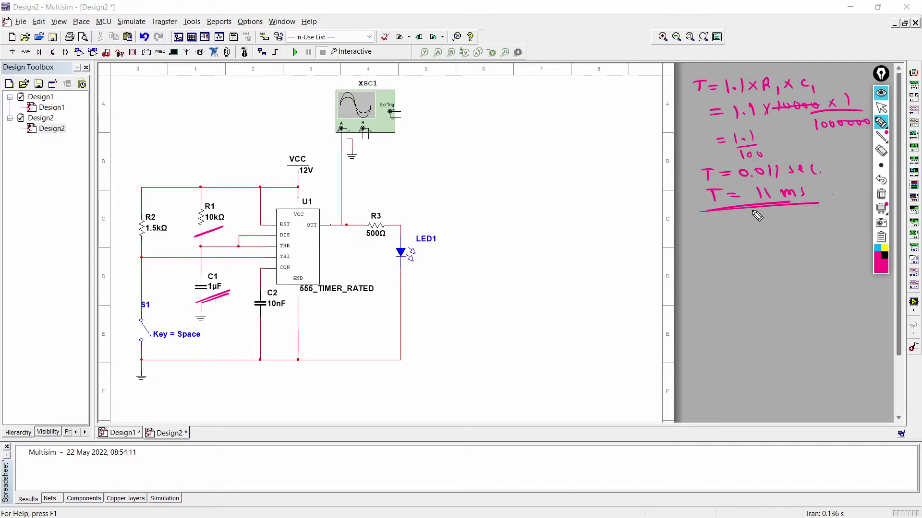
Step: Run the simulation with XSC1 on a white screen, trigger two pulses via S1, then stop
{"action": "left_click", "coordinate": [881, 93]}
{"action": "double_click", "coordinate": [364, 110]}
{"action": "key", "text": "F5"}
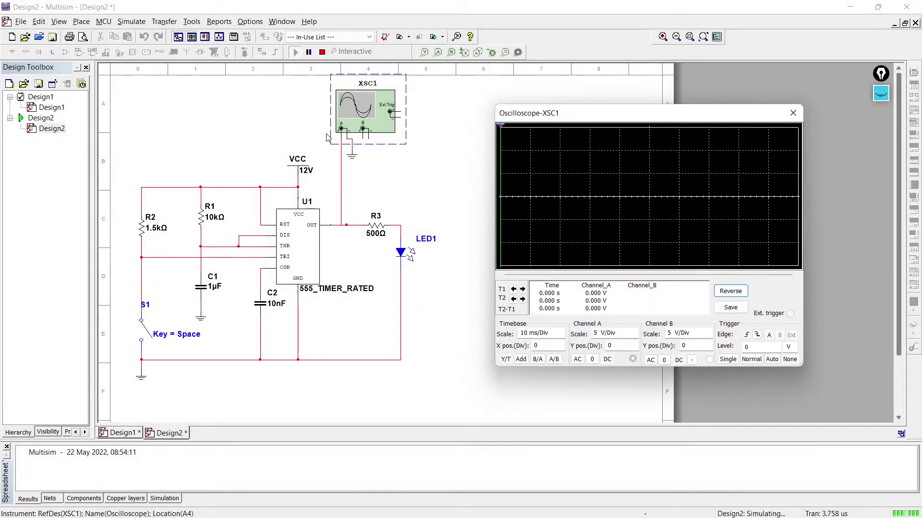
{"action": "left_click", "coordinate": [728, 293]}
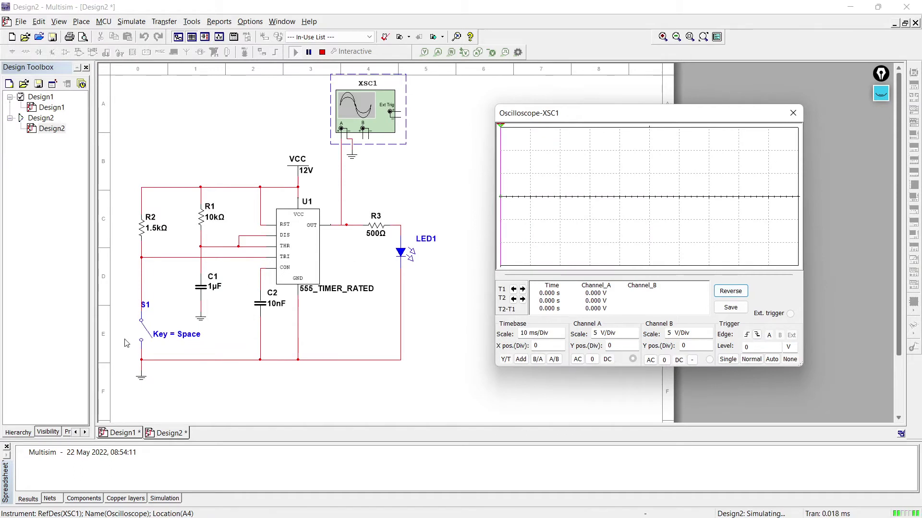
{"action": "left_click", "coordinate": [186, 398]}
{"action": "key", "text": "space"}
{"action": "key", "text": "space"}
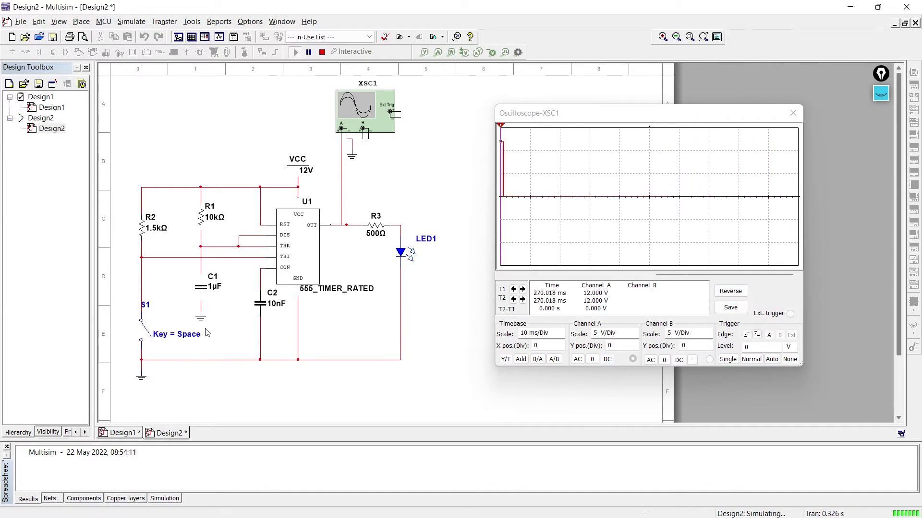
{"action": "key", "text": "space"}
{"action": "left_click", "coordinate": [322, 53]}
Step: Reposition the oscilloscope window and step its timebase scale down to 2 ms/Div
{"action": "left_click_drag", "start_coordinate": [747, 275], "coordinate": [606, 276]}
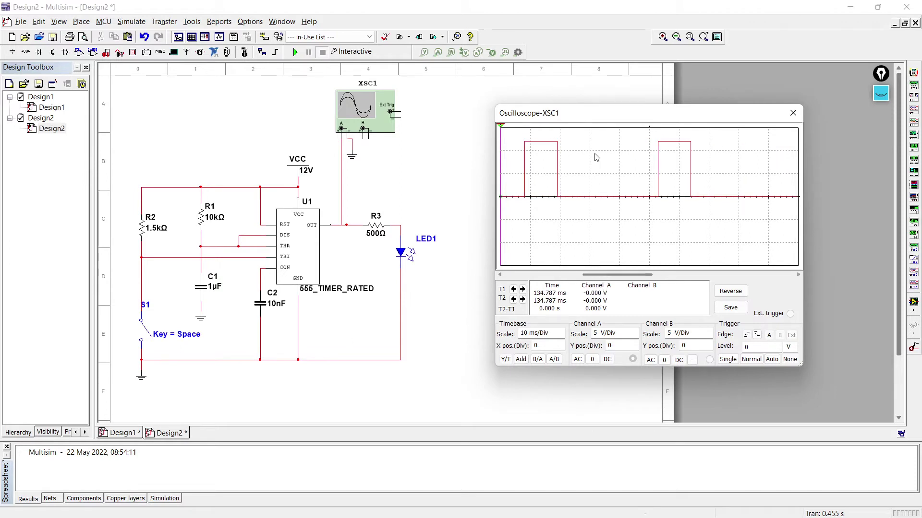
{"action": "mouse_move", "coordinate": [598, 114]}
{"action": "left_mouse_down"}
{"action": "mouse_move", "coordinate": [541, 97]}
{"action": "mouse_move", "coordinate": [439, 98]}
{"action": "mouse_move", "coordinate": [470, 98]}
{"action": "left_mouse_up"}
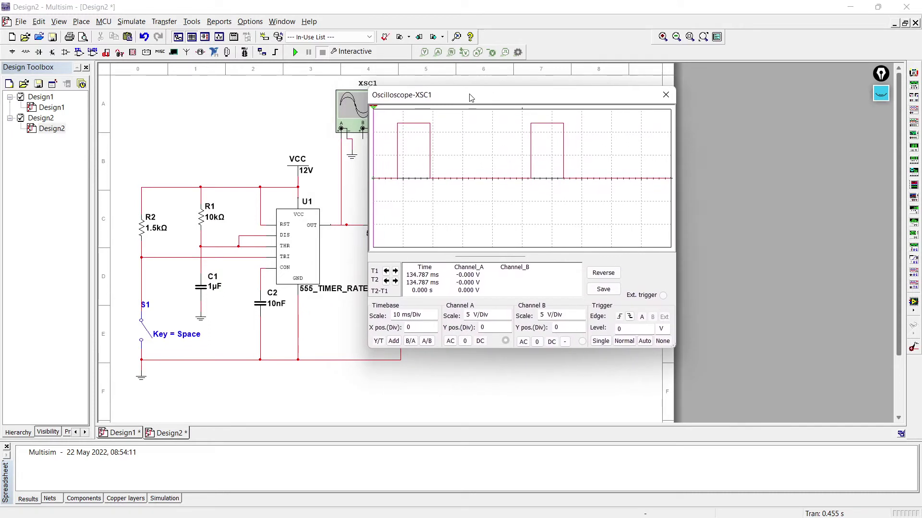
{"action": "left_click", "coordinate": [425, 318]}
{"action": "left_click", "coordinate": [432, 314]}
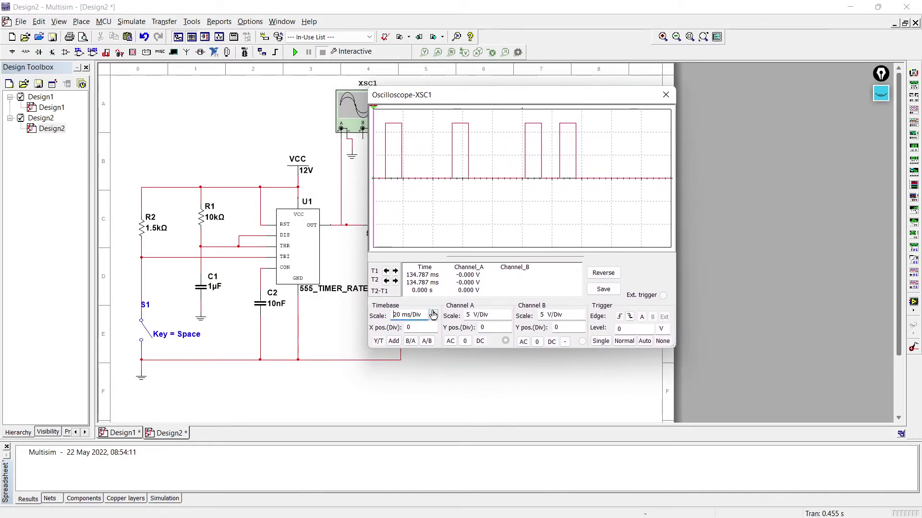
{"action": "left_click", "coordinate": [434, 319]}
{"action": "left_click", "coordinate": [434, 319]}
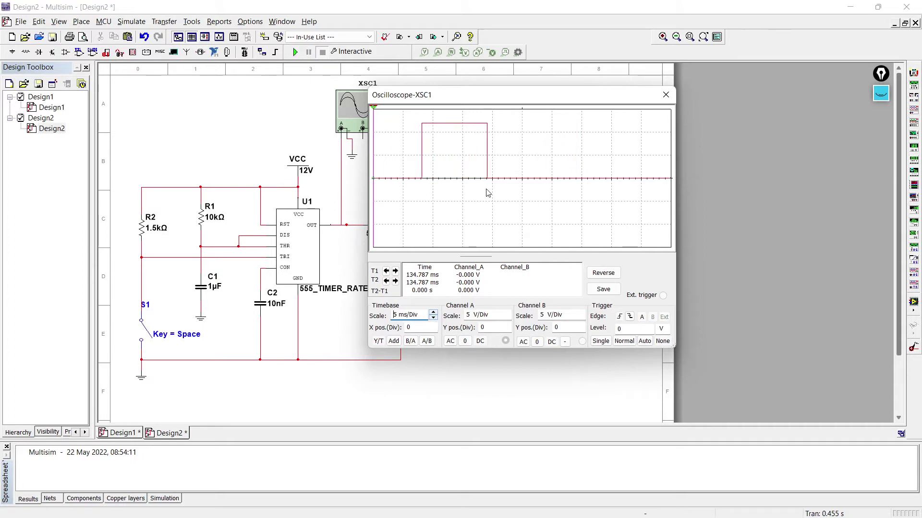
{"action": "left_click", "coordinate": [434, 319]}
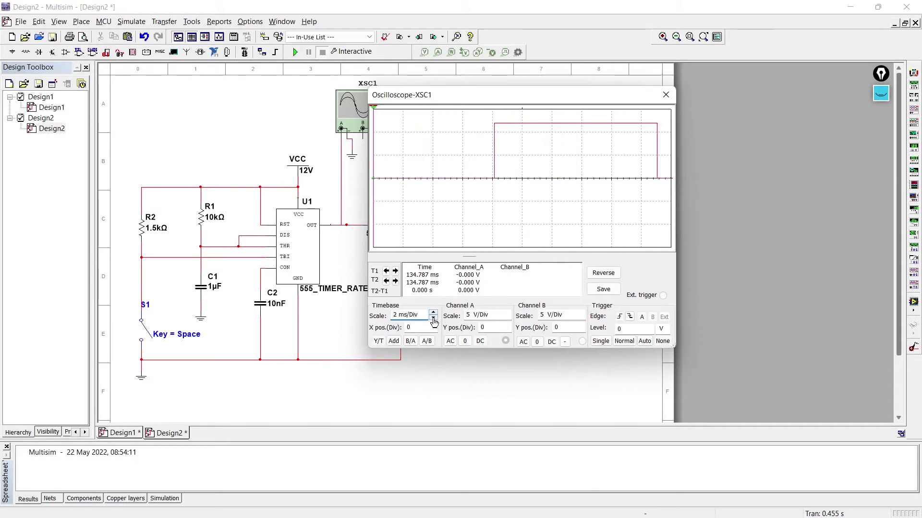
Step: Set the timebase to 5 ms/Div and place cursors on the pulse edges, reading 10.968 ms
{"action": "left_click", "coordinate": [434, 312]}
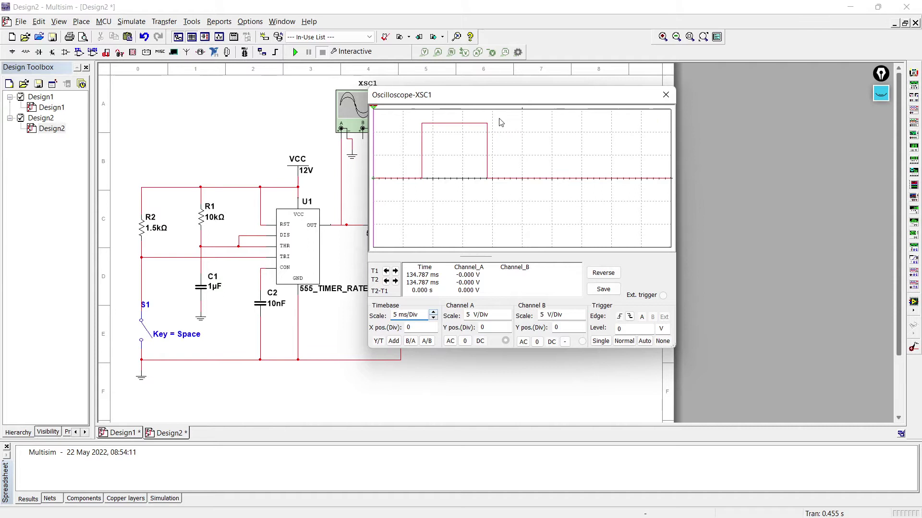
{"action": "left_click_drag", "start_coordinate": [506, 97], "coordinate": [502, 132]}
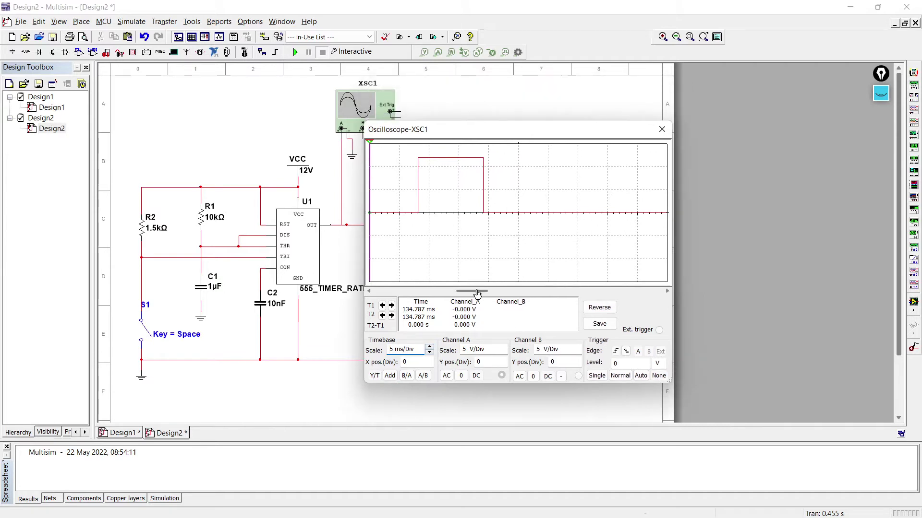
{"action": "left_click_drag", "start_coordinate": [370, 166], "coordinate": [484, 181]}
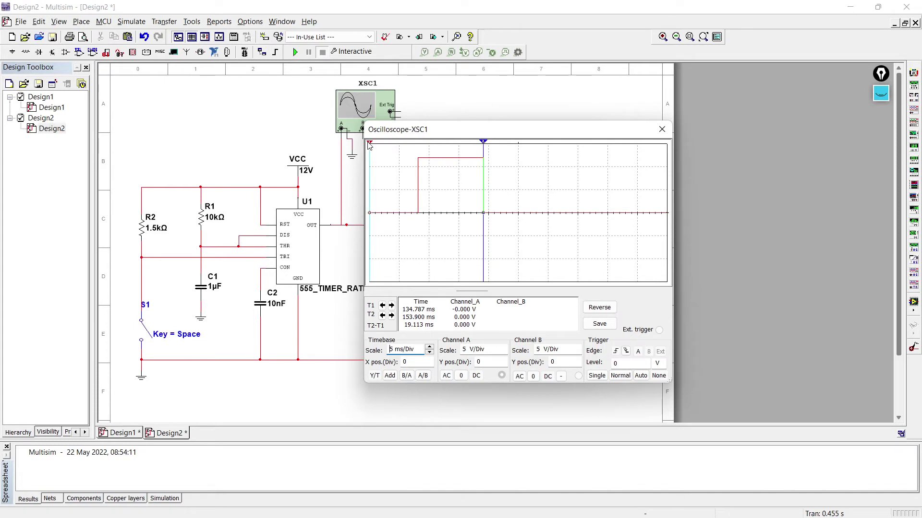
{"action": "left_click_drag", "start_coordinate": [369, 146], "coordinate": [417, 181]}
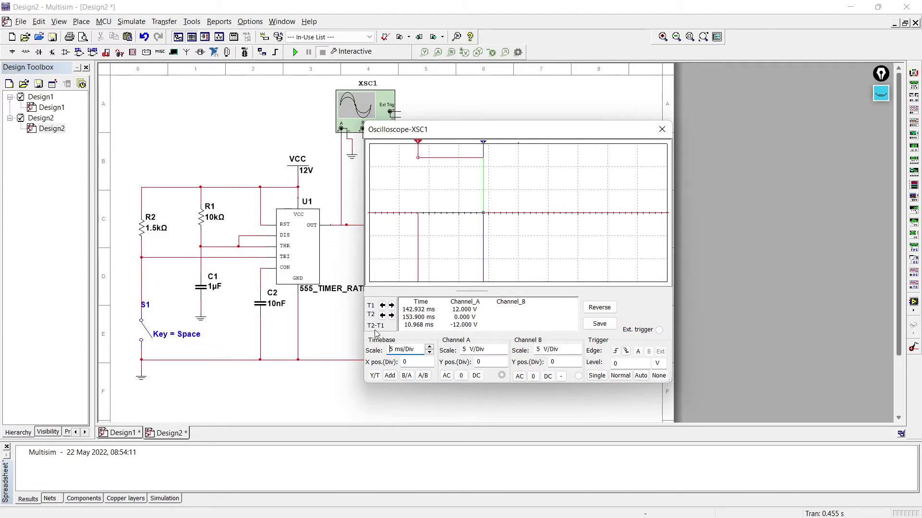
Step: Underline the 10.968 ms reading and draw a curve linking it to T = 11 ms
{"action": "left_click", "coordinate": [881, 94]}
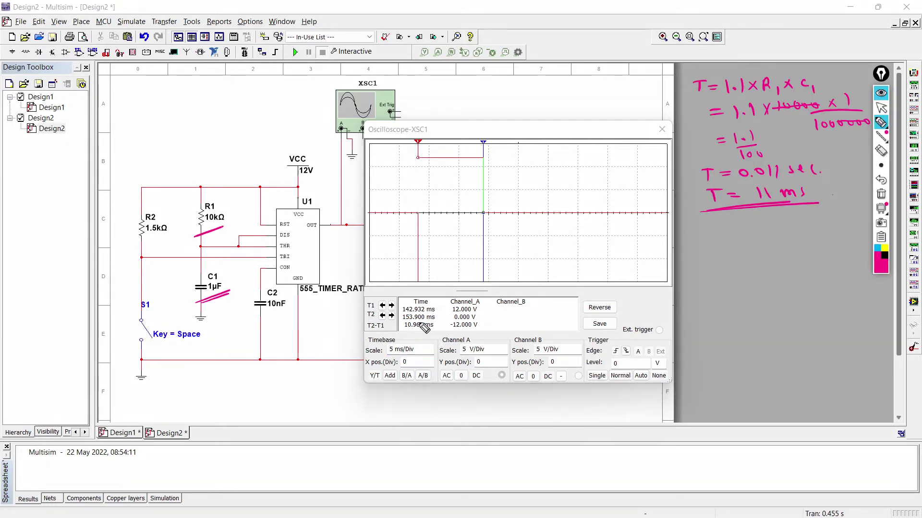
{"action": "left_click_drag", "start_coordinate": [403, 332], "coordinate": [437, 328]}
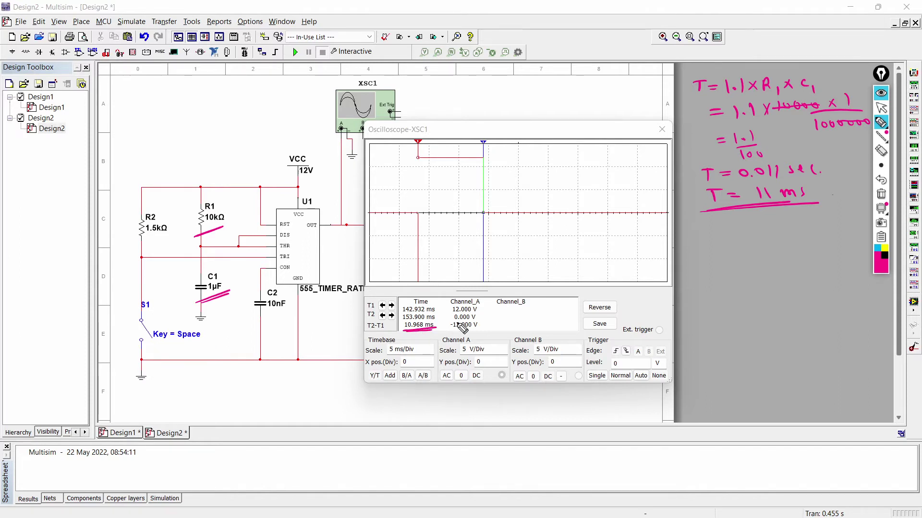
{"action": "mouse_move", "coordinate": [437, 326]}
{"action": "left_mouse_down"}
{"action": "mouse_move", "coordinate": [547, 331]}
{"action": "mouse_move", "coordinate": [725, 249]}
{"action": "left_mouse_up"}
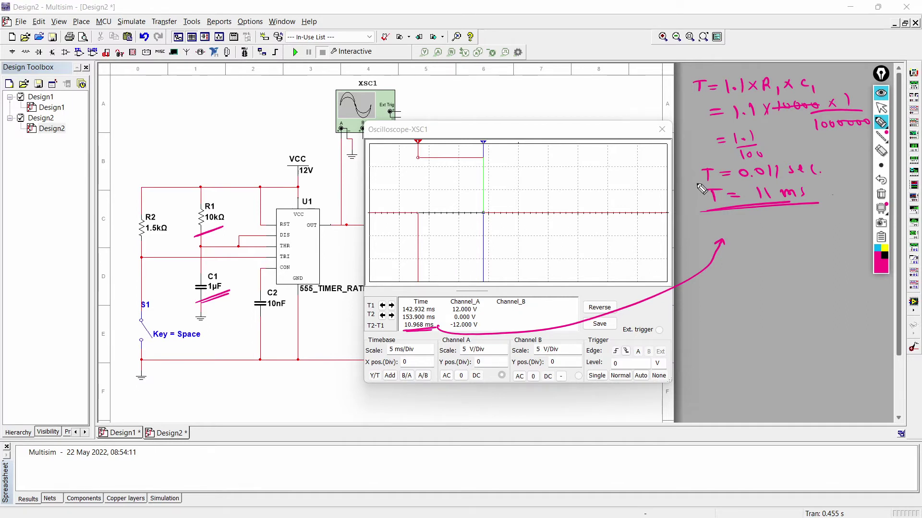
Step: Bracket the calculated T = 11 ms result with the annotation pen
{"action": "left_click_drag", "start_coordinate": [708, 183], "coordinate": [706, 214]}
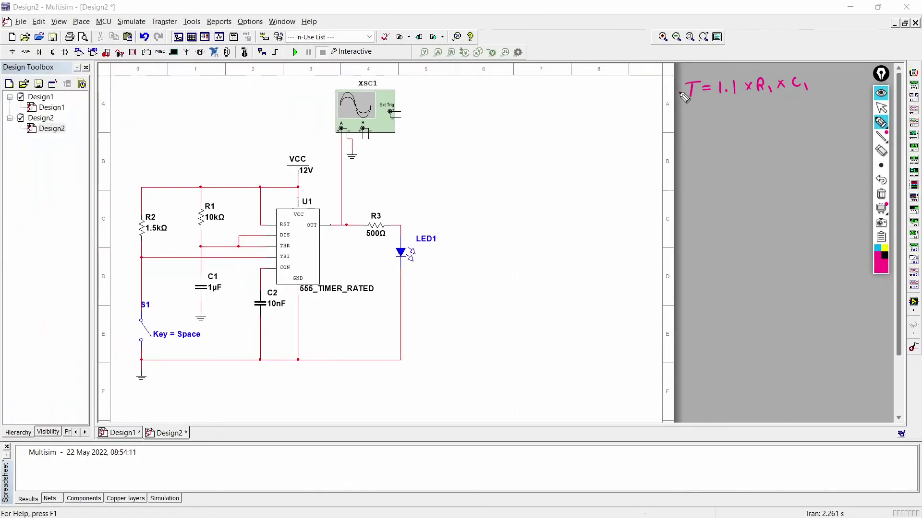
Step: Annotate T as 1 sec, underline R1 and C1, note C1 = 4.7×10⁻⁶ F, mark R1 unknown
{"action": "mouse_move", "coordinate": [679, 93]}
{"action": "left_mouse_down"}
{"action": "mouse_move", "coordinate": [617, 100]}
{"action": "mouse_move", "coordinate": [631, 94]}
{"action": "left_mouse_up"}
{"action": "left_click_drag", "start_coordinate": [633, 96], "coordinate": [641, 105]}
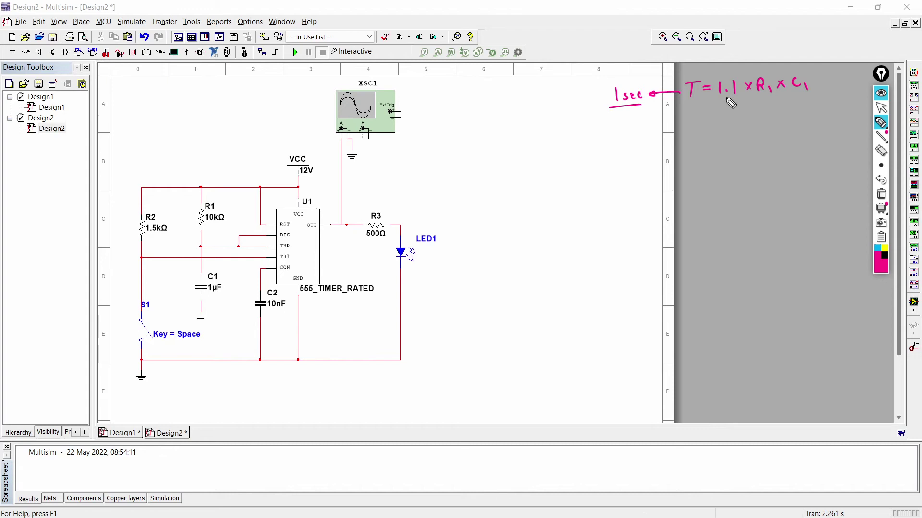
{"action": "mouse_move", "coordinate": [752, 98]}
{"action": "left_mouse_down"}
{"action": "mouse_move", "coordinate": [813, 95]}
{"action": "mouse_move", "coordinate": [807, 100]}
{"action": "left_mouse_up"}
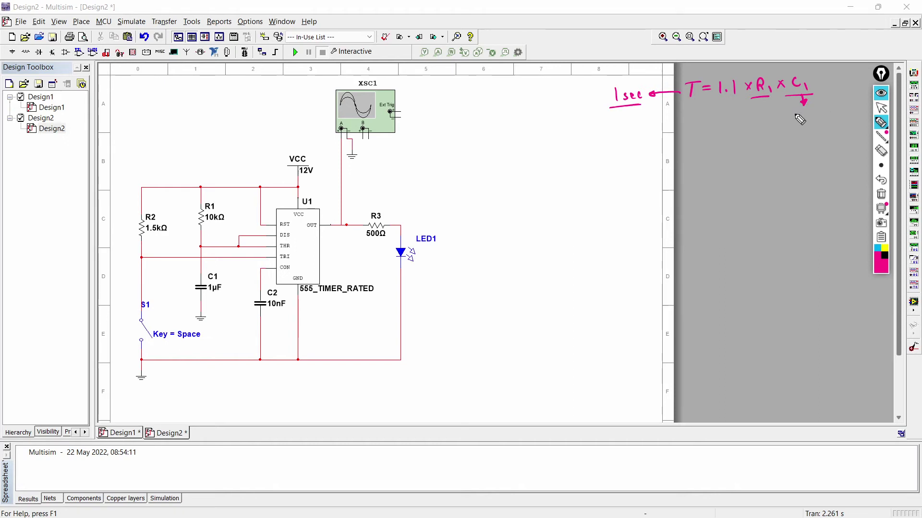
{"action": "mouse_move", "coordinate": [795, 115]}
{"action": "left_mouse_down"}
{"action": "mouse_move", "coordinate": [831, 113]}
{"action": "mouse_move", "coordinate": [836, 122]}
{"action": "mouse_move", "coordinate": [851, 102]}
{"action": "mouse_move", "coordinate": [858, 120]}
{"action": "mouse_move", "coordinate": [864, 110]}
{"action": "left_mouse_up"}
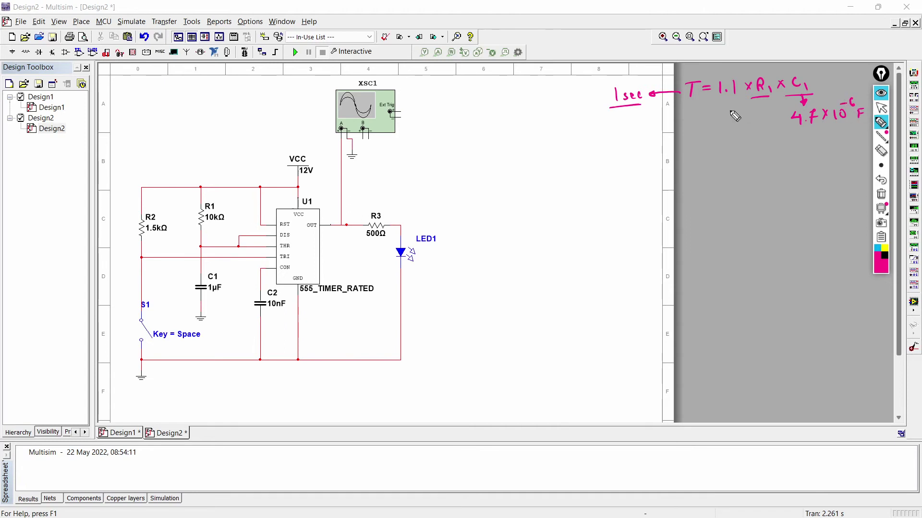
{"action": "mouse_move", "coordinate": [752, 98]}
{"action": "left_mouse_down"}
{"action": "mouse_move", "coordinate": [769, 97]}
{"action": "mouse_move", "coordinate": [761, 115]}
{"action": "left_mouse_up"}
Step: Annotate the rearranged R1 formula, substituting 4.7 µF to compute 193423.5 Ω
{"action": "mouse_move", "coordinate": [687, 147]}
{"action": "left_mouse_down"}
{"action": "mouse_move", "coordinate": [691, 163]}
{"action": "mouse_move", "coordinate": [717, 149]}
{"action": "mouse_move", "coordinate": [790, 150]}
{"action": "left_mouse_up"}
{"action": "mouse_move", "coordinate": [733, 196]}
{"action": "left_mouse_down"}
{"action": "mouse_move", "coordinate": [792, 191]}
{"action": "mouse_move", "coordinate": [797, 200]}
{"action": "left_mouse_up"}
{"action": "left_click_drag", "start_coordinate": [778, 231], "coordinate": [845, 218]}
{"action": "left_click_drag", "start_coordinate": [780, 180], "coordinate": [848, 211]}
{"action": "left_click_drag", "start_coordinate": [704, 250], "coordinate": [801, 243]}
{"action": "left_click_drag", "start_coordinate": [720, 263], "coordinate": [845, 253]}
{"action": "left_click_drag", "start_coordinate": [732, 269], "coordinate": [816, 274]}
{"action": "mouse_move", "coordinate": [711, 295]}
{"action": "left_mouse_down"}
{"action": "mouse_move", "coordinate": [742, 305]}
{"action": "mouse_move", "coordinate": [828, 302]}
{"action": "left_mouse_up"}
Step: Write and underline R1 = 193 kΩ, then mark 4.7×10⁻⁶ F, R1, C1 and the oscilloscope inputs
{"action": "left_click_drag", "start_coordinate": [845, 297], "coordinate": [870, 295]}
{"action": "mouse_move", "coordinate": [705, 319]}
{"action": "left_mouse_down"}
{"action": "mouse_move", "coordinate": [715, 331]}
{"action": "mouse_move", "coordinate": [742, 321]}
{"action": "left_mouse_up"}
{"action": "left_click_drag", "start_coordinate": [751, 314], "coordinate": [785, 327]}
{"action": "mouse_move", "coordinate": [792, 317]}
{"action": "left_mouse_down"}
{"action": "mouse_move", "coordinate": [807, 328]}
{"action": "mouse_move", "coordinate": [824, 317]}
{"action": "left_mouse_up"}
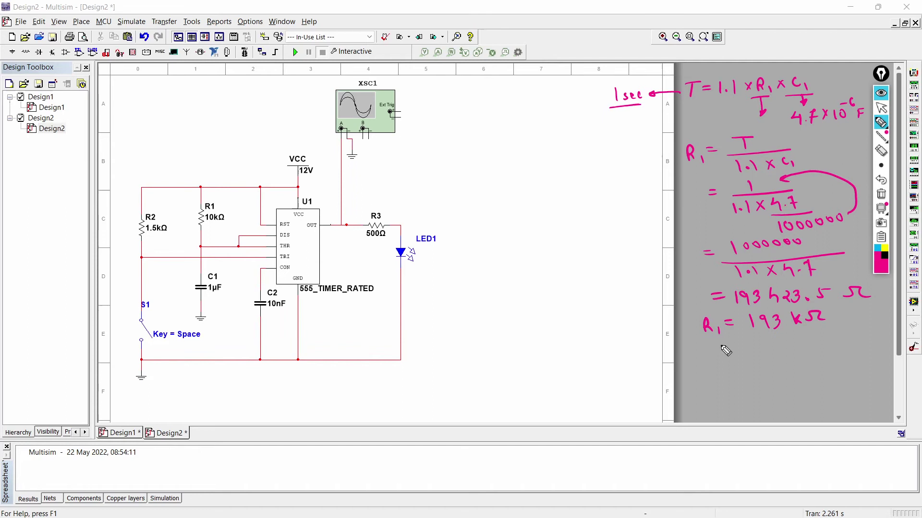
{"action": "left_click_drag", "start_coordinate": [707, 344], "coordinate": [793, 339]}
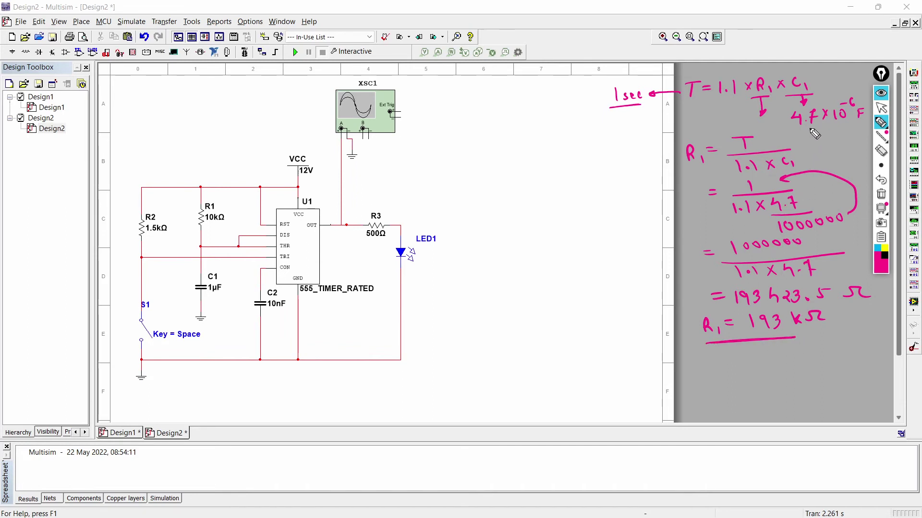
{"action": "left_click_drag", "start_coordinate": [801, 130], "coordinate": [859, 126]}
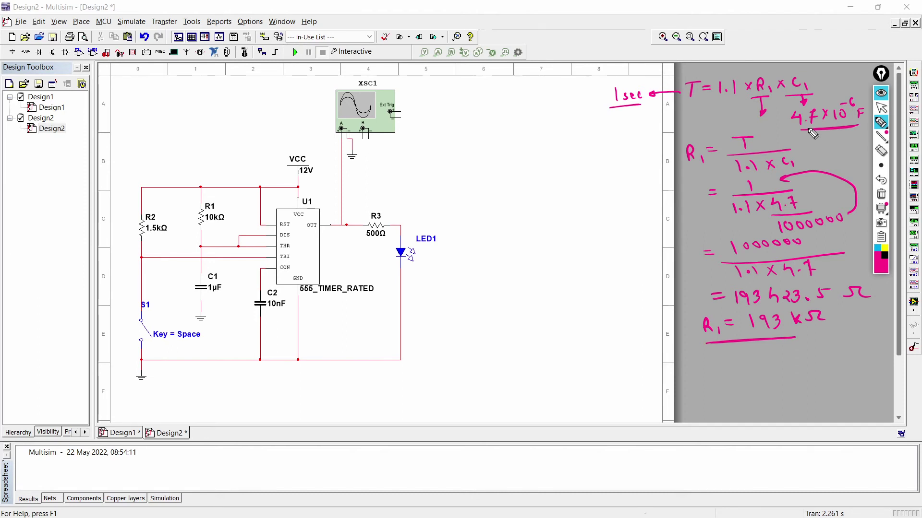
{"action": "left_click_drag", "start_coordinate": [202, 229], "coordinate": [232, 218]}
{"action": "left_click_drag", "start_coordinate": [206, 306], "coordinate": [229, 294]}
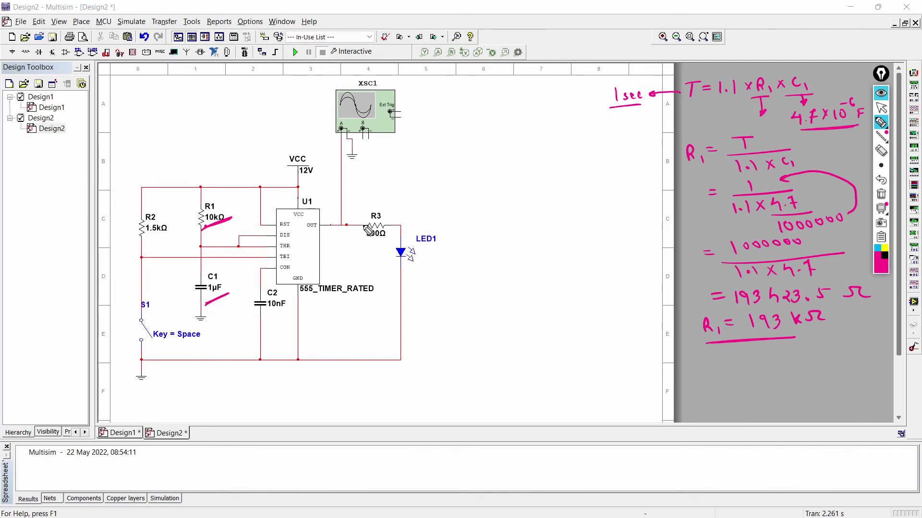
{"action": "mouse_move", "coordinate": [374, 169]}
{"action": "left_mouse_down"}
{"action": "mouse_move", "coordinate": [378, 143]}
{"action": "mouse_move", "coordinate": [383, 151]}
{"action": "left_mouse_up"}
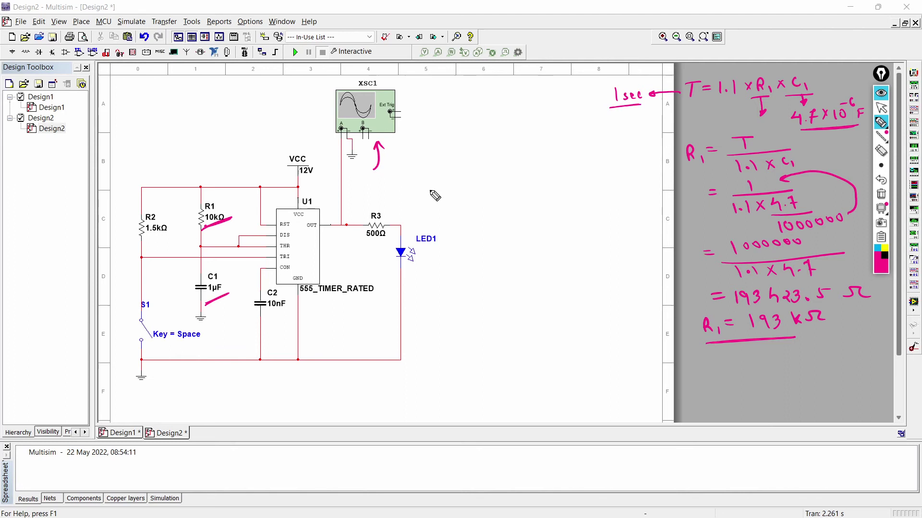
Step: Hide notes, set R1 to 193k and C1 to 4.7u, run the simulation, open XSC1
{"action": "left_click", "coordinate": [887, 93]}
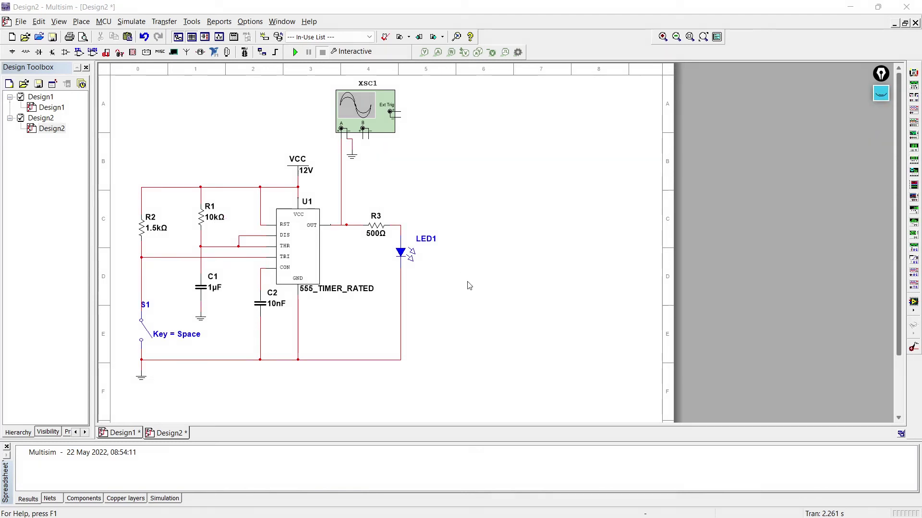
{"action": "double_click", "coordinate": [202, 218]}
{"action": "type", "text": "193k"}
{"action": "key", "text": "Return"}
{"action": "double_click", "coordinate": [201, 287]}
{"action": "type", "text": "4.7u"}
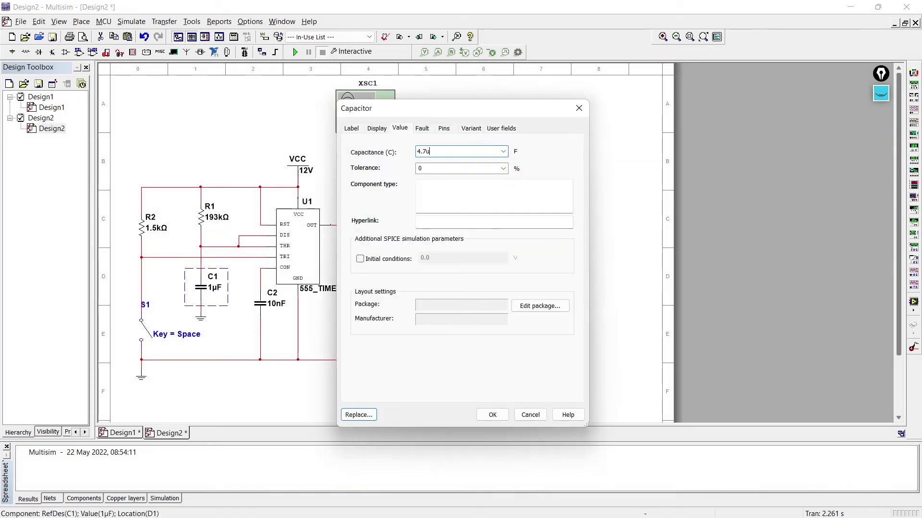
{"action": "key", "text": "Return"}
{"action": "left_click", "coordinate": [295, 52]}
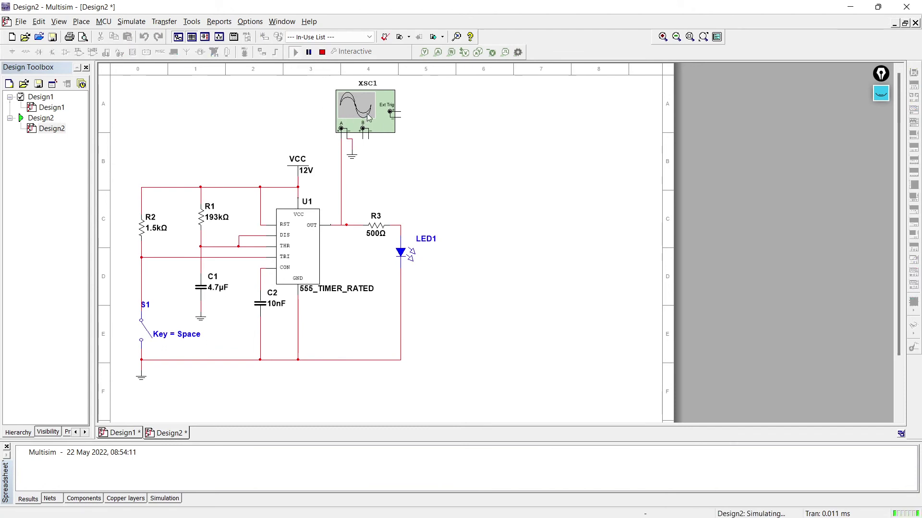
{"action": "double_click", "coordinate": [369, 117]}
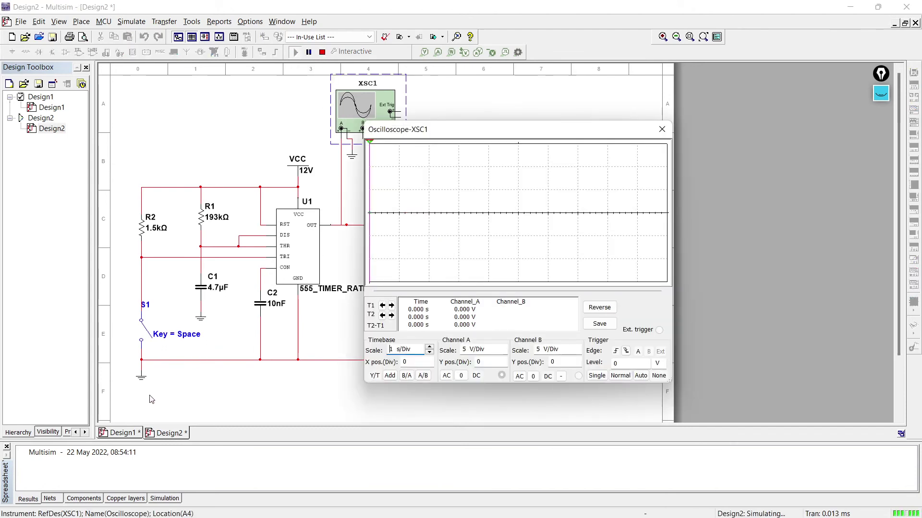
Step: Toggle S1 with Space three times to trigger pulses, stop with F5, and raise the oscilloscope
{"action": "left_click", "coordinate": [152, 400]}
{"action": "key", "text": "space"}
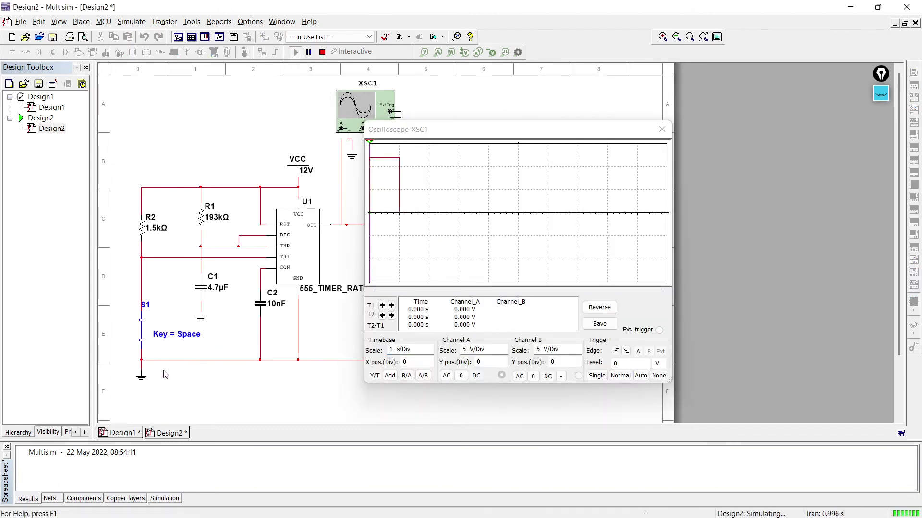
{"action": "key", "text": "space"}
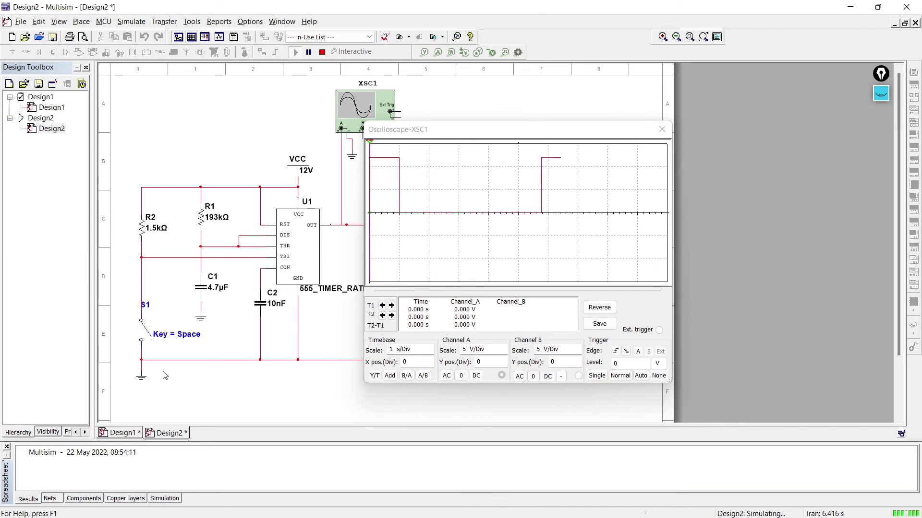
{"action": "key", "text": "space"}
{"action": "key", "text": "space"}
{"action": "key", "text": "space"}
{"action": "key", "text": "space"}
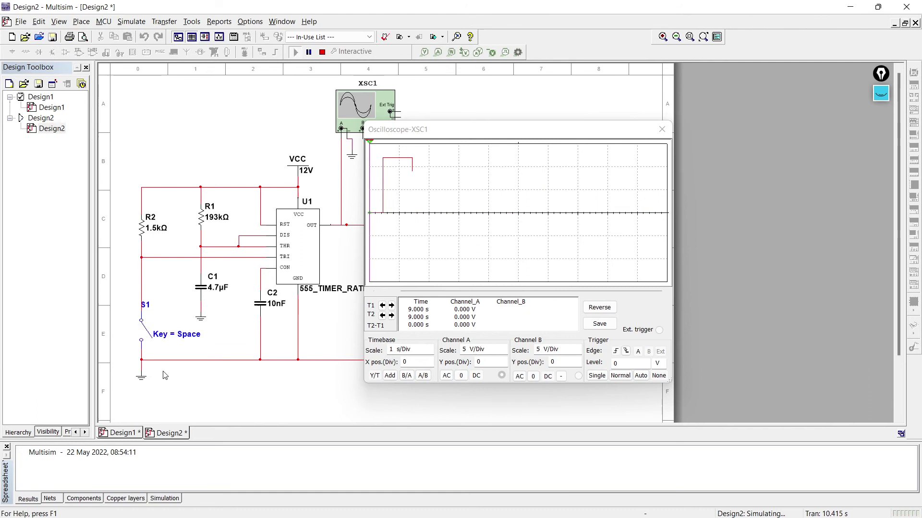
{"action": "key", "text": "F5"}
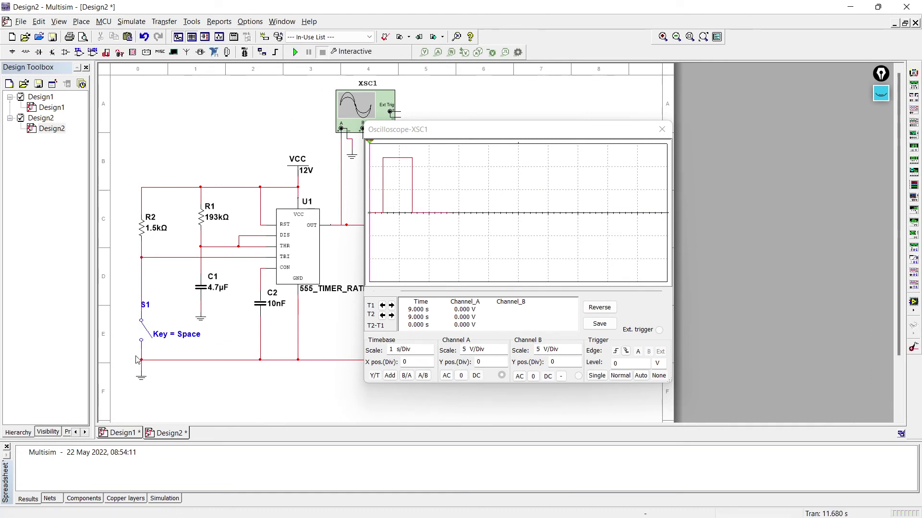
{"action": "left_click", "coordinate": [441, 199]}
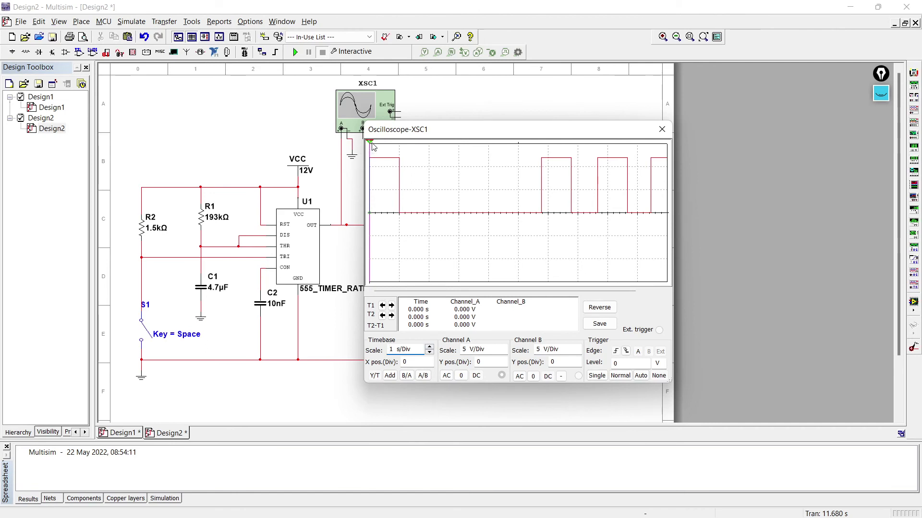
Step: Place cursors on one pulse's rising and falling edges to read a 1.000 s width
{"action": "left_click_drag", "start_coordinate": [372, 145], "coordinate": [542, 171]}
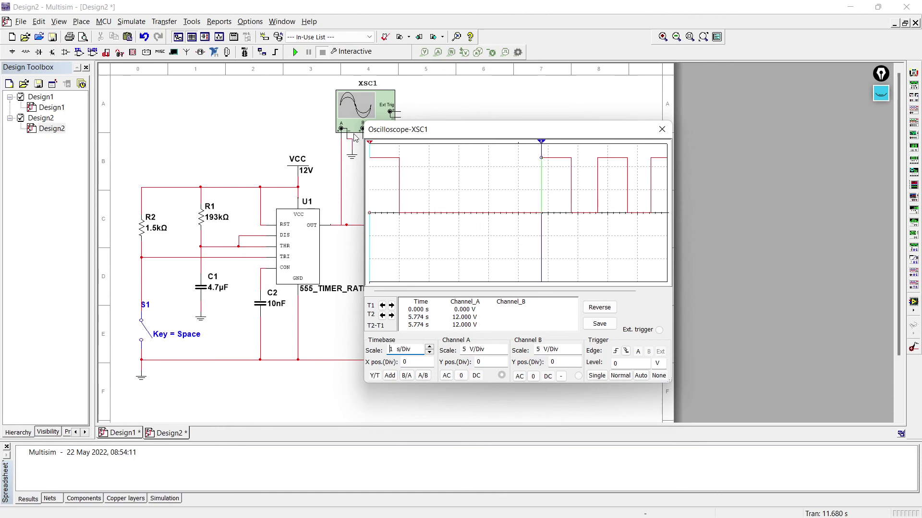
{"action": "left_click_drag", "start_coordinate": [370, 146], "coordinate": [572, 176]}
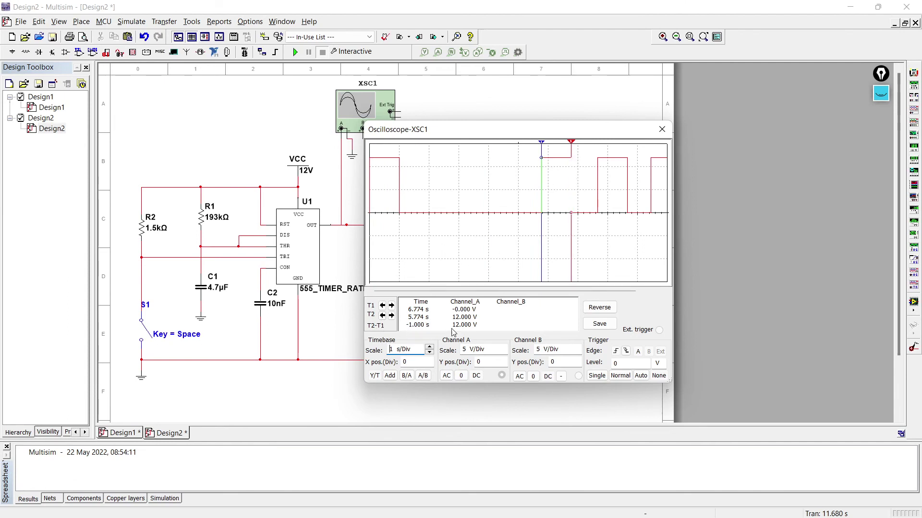
Step: Restore the notes and mark the T = 1.1 × R1 × C1 formula, the 1 s pulse, 193kΩ and 4.7µF
{"action": "left_click", "coordinate": [881, 93]}
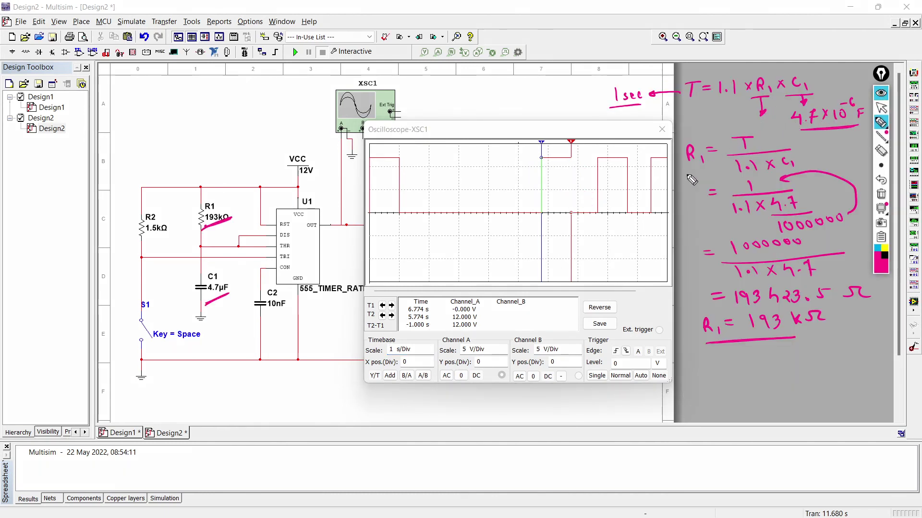
{"action": "mouse_move", "coordinate": [686, 106]}
{"action": "left_mouse_down"}
{"action": "mouse_move", "coordinate": [746, 102]}
{"action": "mouse_move", "coordinate": [740, 107]}
{"action": "left_mouse_up"}
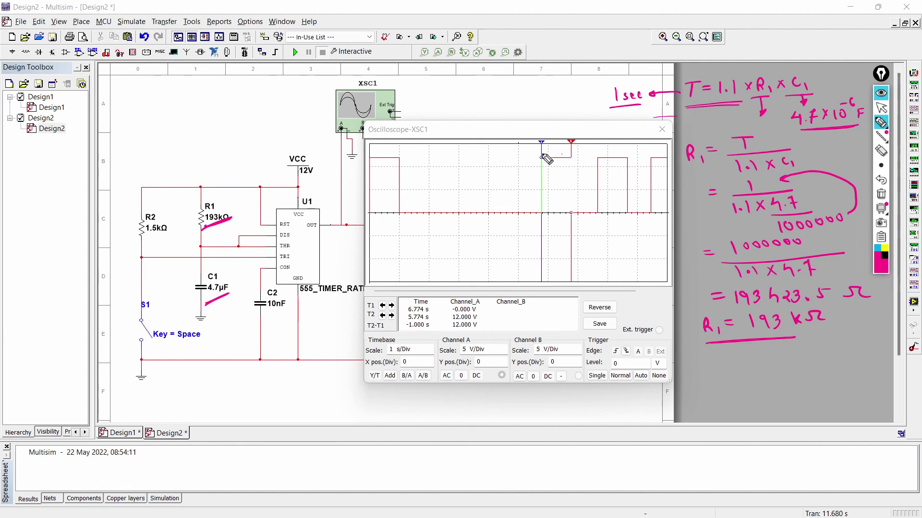
{"action": "left_click_drag", "start_coordinate": [539, 157], "coordinate": [581, 157]}
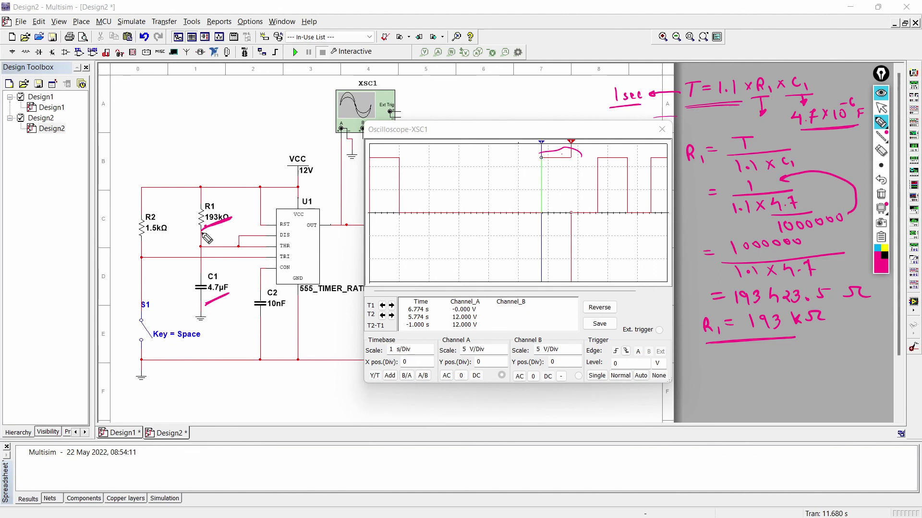
{"action": "left_click_drag", "start_coordinate": [202, 234], "coordinate": [233, 222]}
{"action": "left_click_drag", "start_coordinate": [217, 315], "coordinate": [239, 302]}
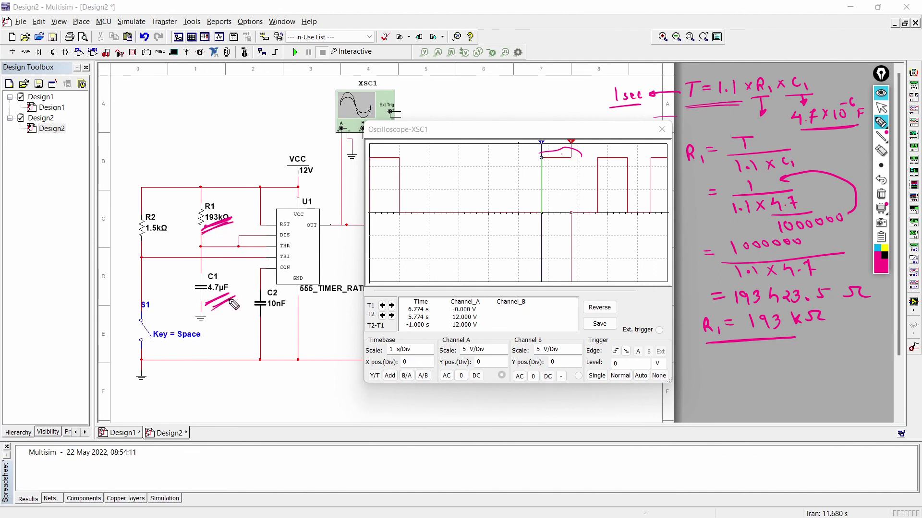
{"action": "left_click_drag", "start_coordinate": [541, 176], "coordinate": [571, 178]}
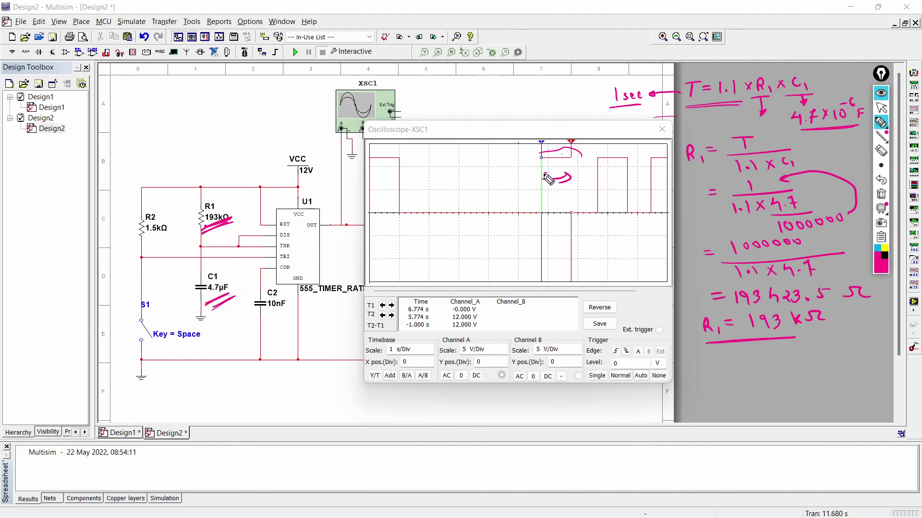